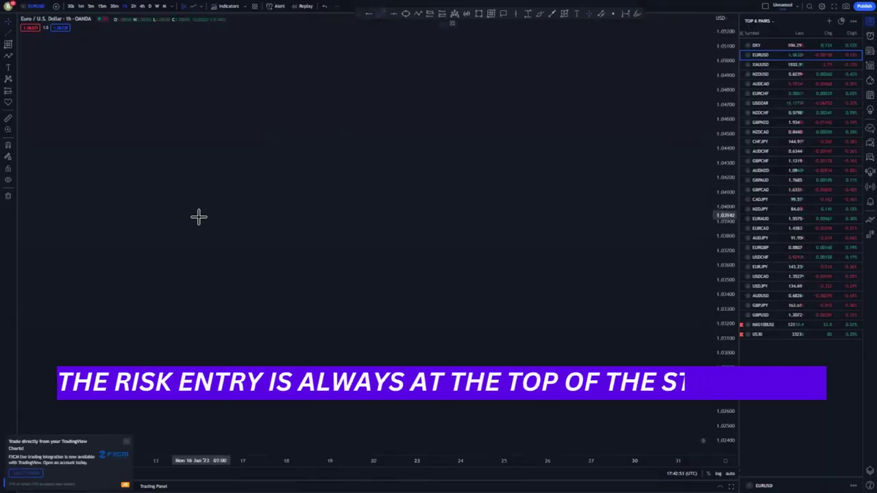
Draw an ascending channel with two yellow trend lines, and start a zigzag price path touching the upper line and returning to the lower one
{"action": "left_click", "coordinate": [198, 217]}
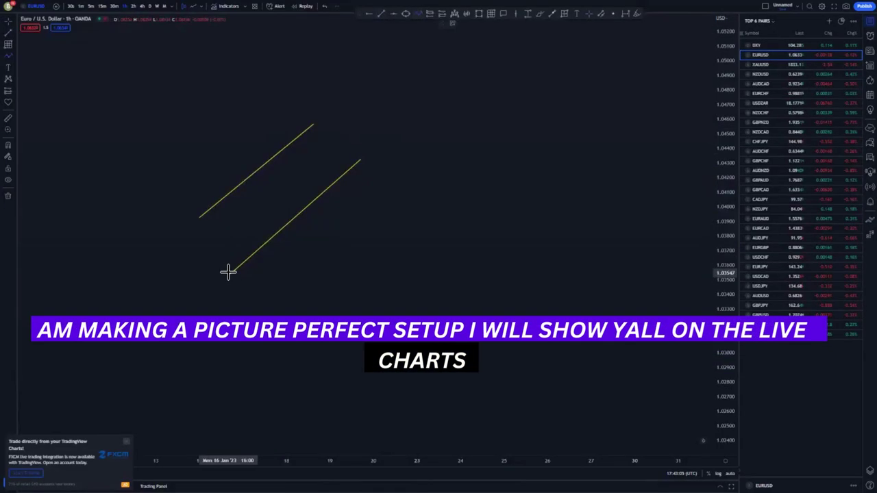
{"action": "left_click", "coordinate": [229, 273]}
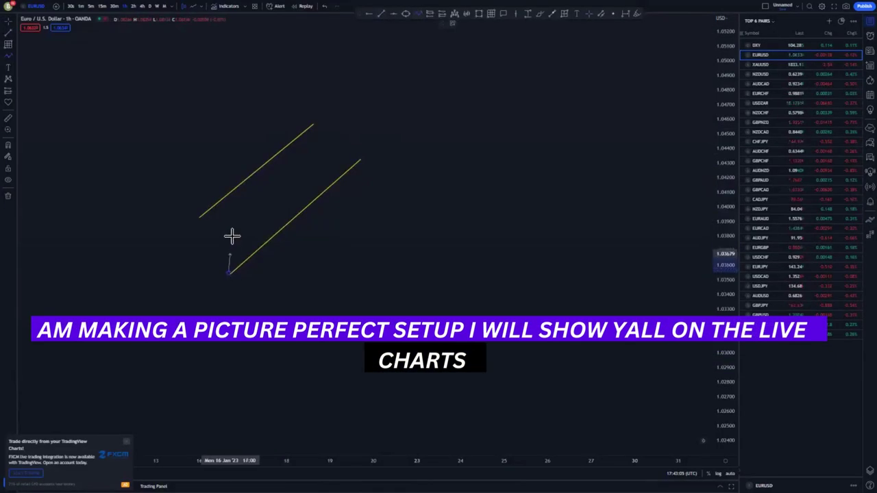
{"action": "left_click", "coordinate": [235, 238]}
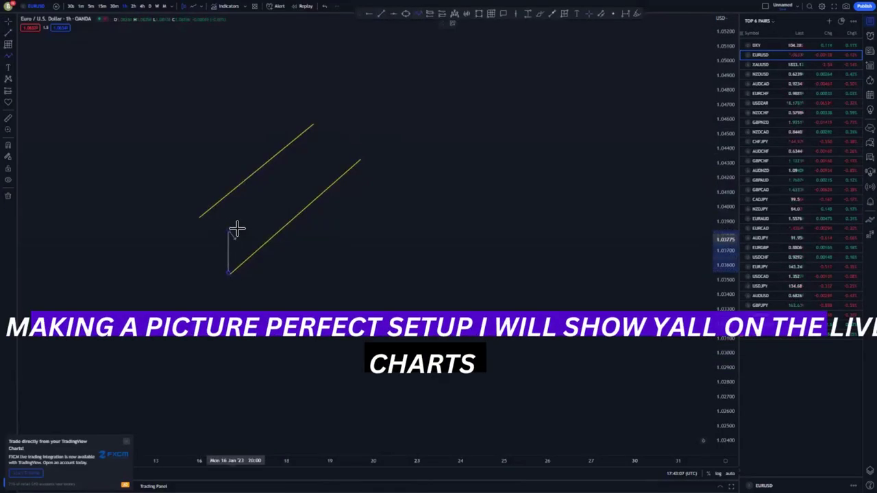
{"action": "left_click", "coordinate": [240, 216]}
{"action": "left_click", "coordinate": [247, 184]}
{"action": "left_click", "coordinate": [256, 192]}
{"action": "left_click", "coordinate": [266, 200]}
{"action": "left_click", "coordinate": [270, 221]}
{"action": "left_click", "coordinate": [274, 210]}
{"action": "left_click", "coordinate": [277, 224]}
{"action": "left_click", "coordinate": [282, 211]}
{"action": "left_click", "coordinate": [286, 223]}
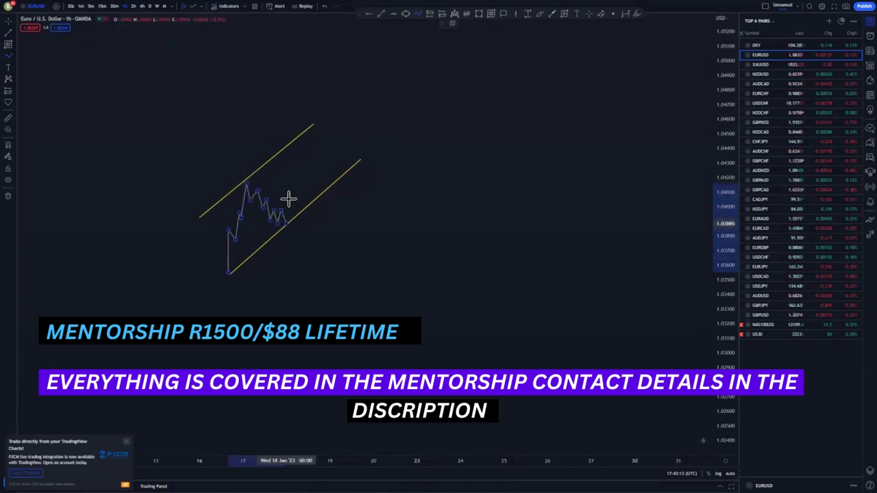
Extend the zigzag path through a second upper touch and a pullback to the lower line, ending at a third touch of the upper line
{"action": "left_click", "coordinate": [287, 152]}
{"action": "left_click", "coordinate": [293, 172]}
{"action": "left_click", "coordinate": [297, 164]}
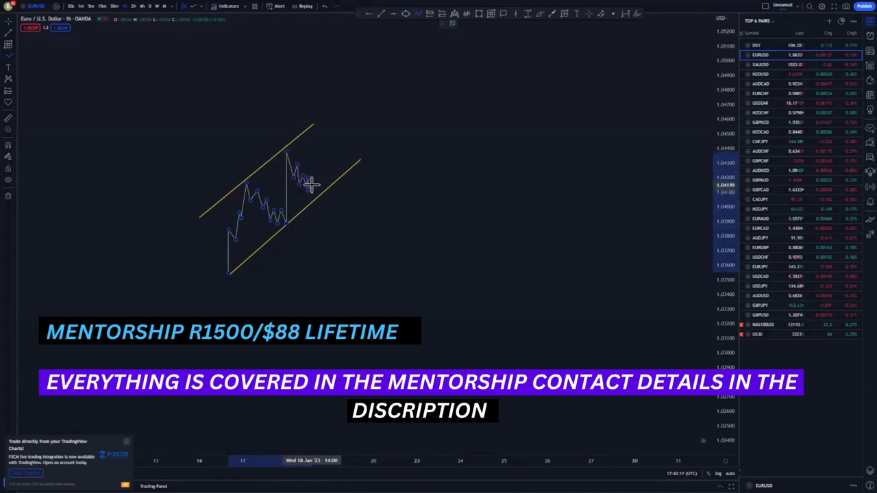
{"action": "left_click", "coordinate": [312, 197]}
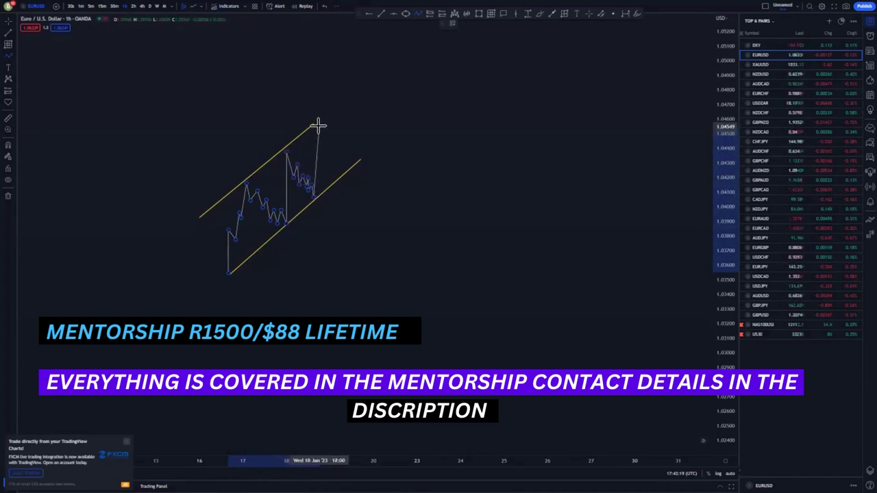
{"action": "double_click", "coordinate": [317, 125]}
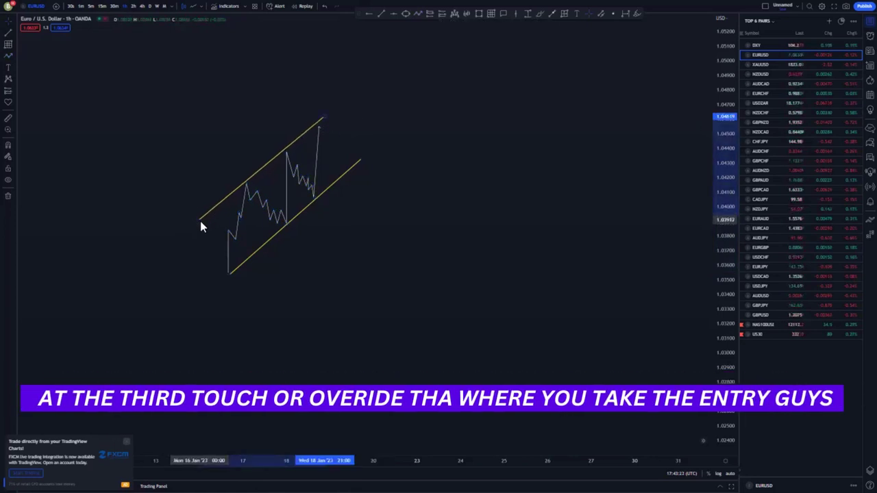
{"action": "left_click", "coordinate": [315, 133]}
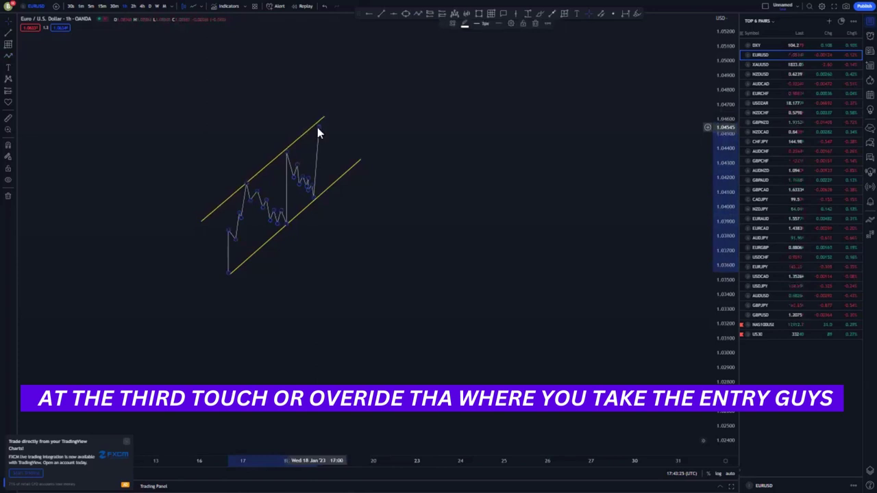
{"action": "left_click", "coordinate": [351, 122]}
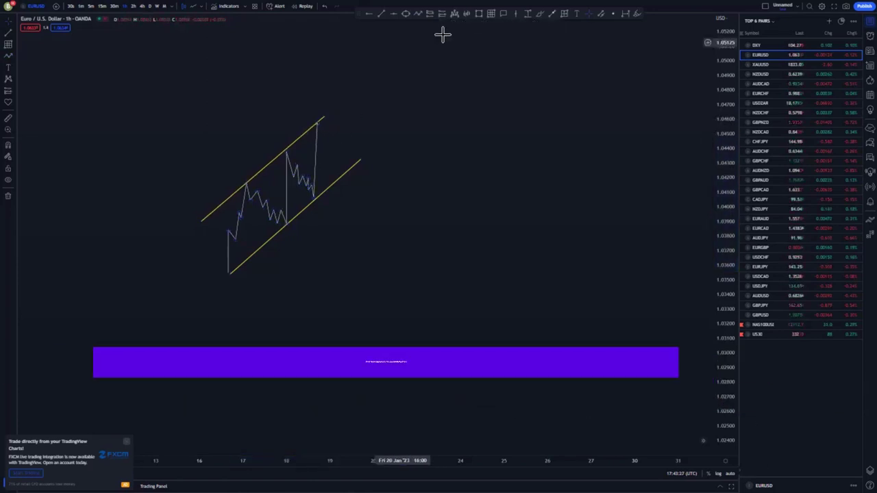
Circle the three touch points on the upper channel line freehand, and remove the circles
{"action": "mouse_move", "coordinate": [247, 177]}
{"action": "left_mouse_down"}
{"action": "mouse_move", "coordinate": [248, 189]}
{"action": "mouse_move", "coordinate": [247, 177]}
{"action": "left_mouse_up"}
{"action": "left_click_drag", "start_coordinate": [278, 149], "coordinate": [283, 153]}
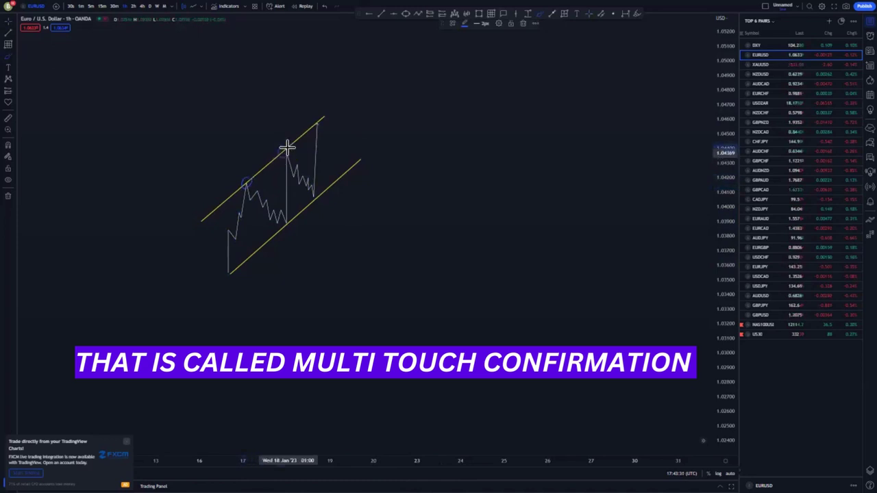
{"action": "left_click_drag", "start_coordinate": [314, 121], "coordinate": [318, 124]}
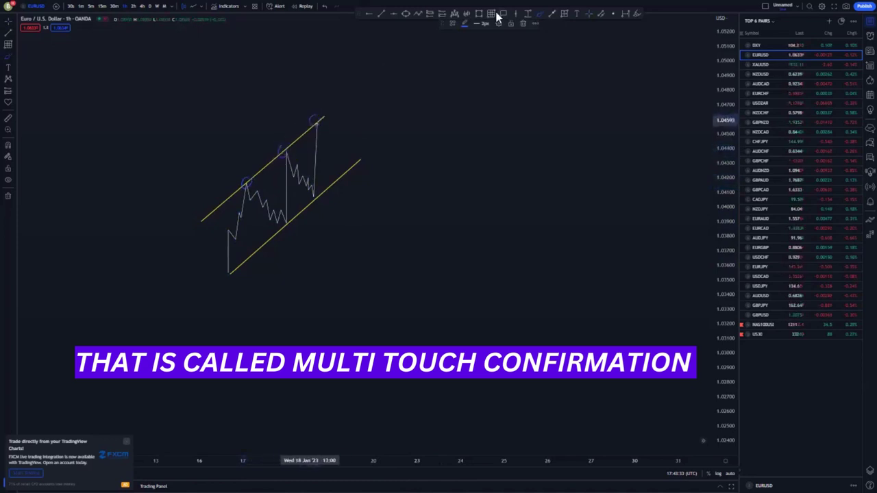
{"action": "left_click", "coordinate": [523, 25]}
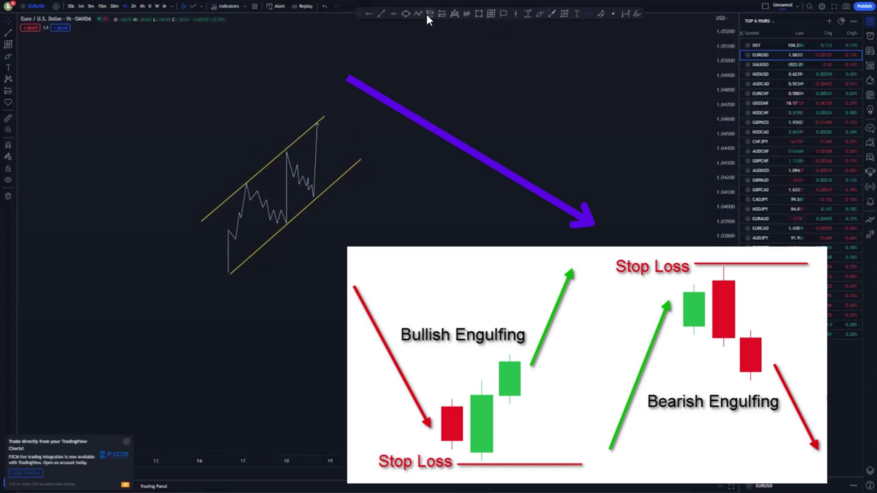
Place a short position at the third touch with entry at about 1.04567, and tighten its stop to about 1.04681
{"action": "left_click", "coordinate": [317, 124]}
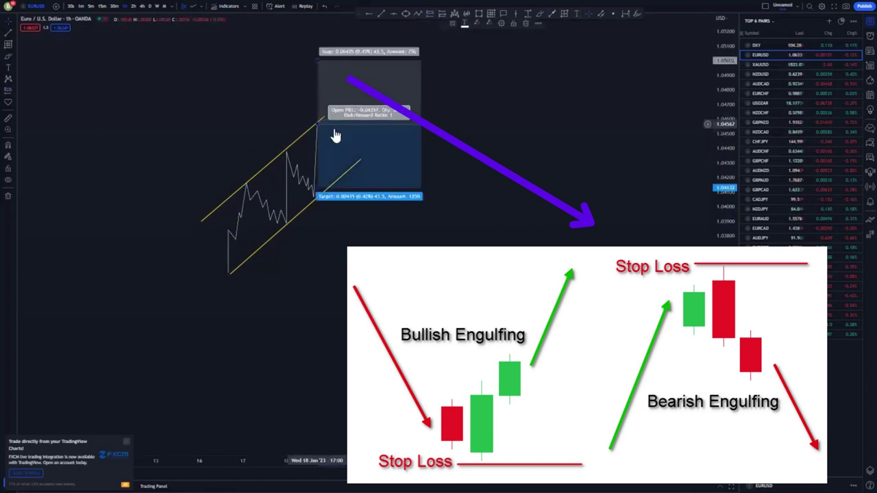
{"action": "left_click_drag", "start_coordinate": [318, 71], "coordinate": [318, 107]}
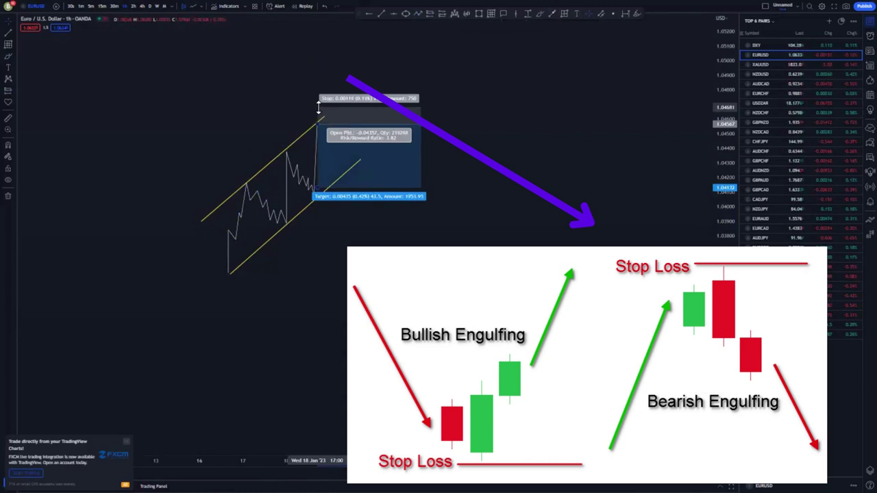
{"action": "left_click", "coordinate": [194, 114]}
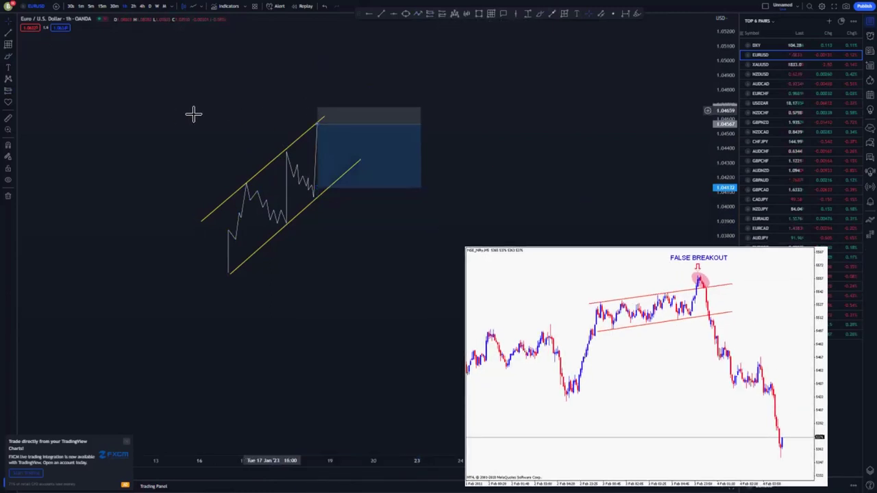
Draw a horizontal ray across the chart level with the third touch, and box its starting end with a small rectangle
{"action": "left_click", "coordinate": [368, 13]}
{"action": "left_click", "coordinate": [40, 113]}
{"action": "left_click_drag", "start_coordinate": [36, 118], "coordinate": [30, 125]}
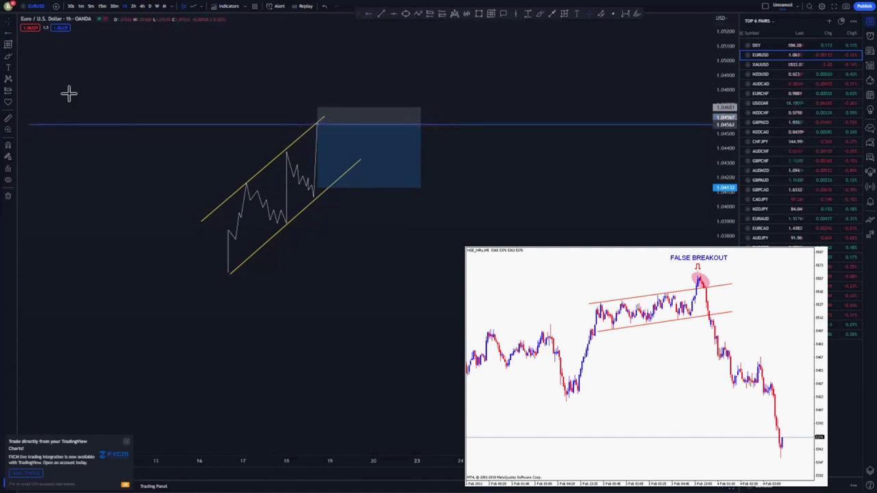
{"action": "left_click", "coordinate": [504, 13]}
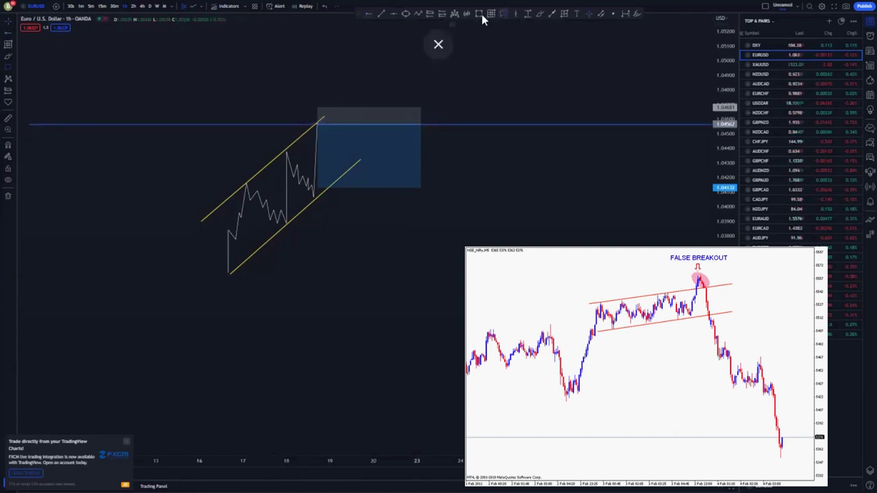
{"action": "left_click", "coordinate": [22, 118]}
Draw an arrow from the third touch down through the lower channel line, and delete it
{"action": "left_click", "coordinate": [553, 13]}
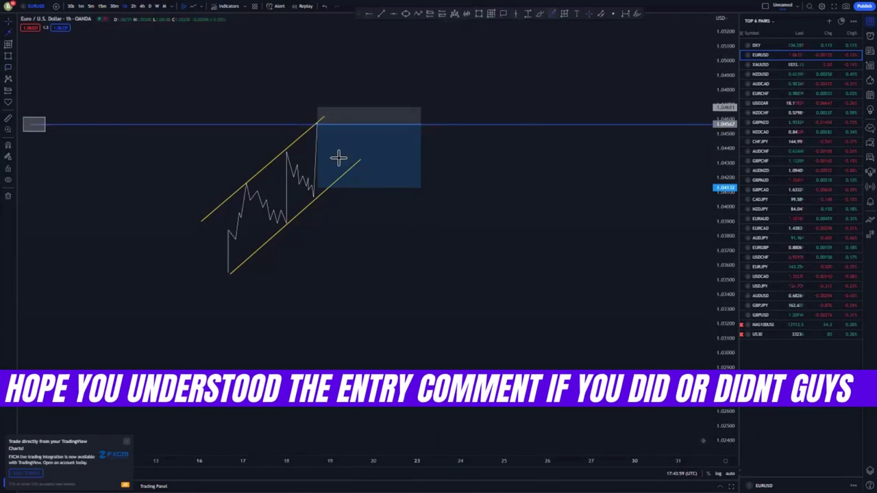
{"action": "left_click", "coordinate": [321, 124]}
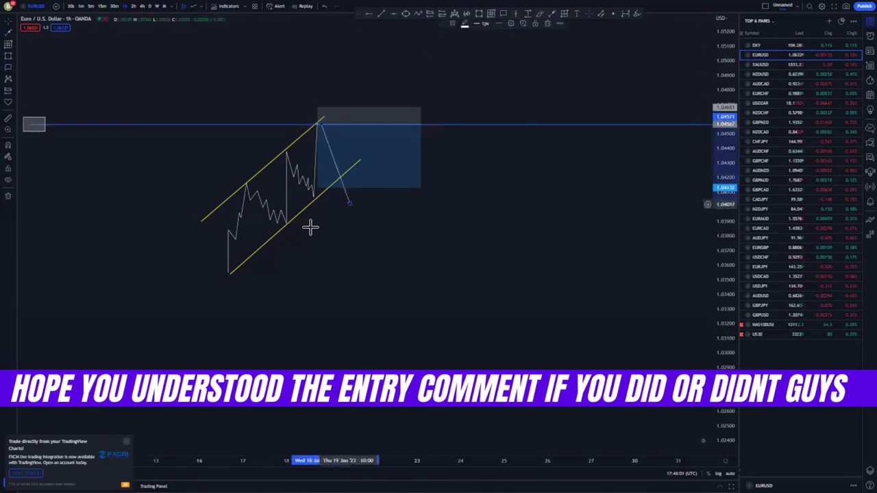
{"action": "left_click", "coordinate": [549, 24]}
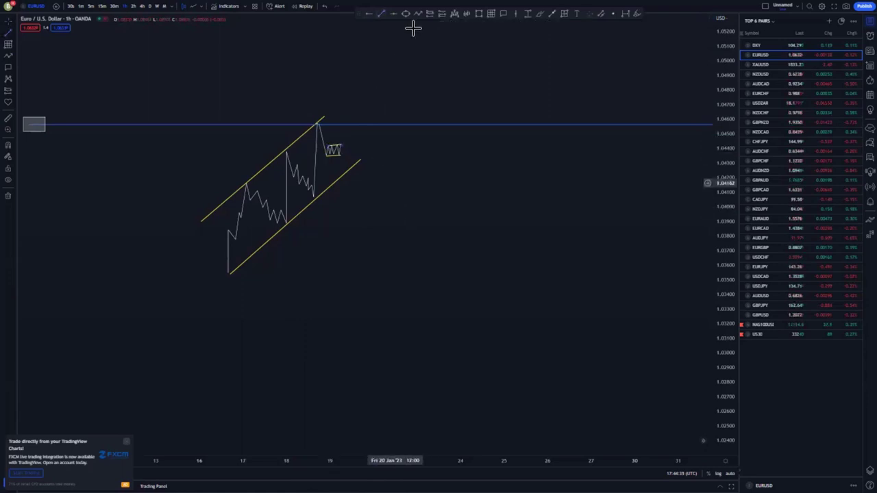
Place a short position below the small consolidation with entry at about 1.04329, stop at about 1.04470 and target at about 1.03538
{"action": "left_click", "coordinate": [428, 15]}
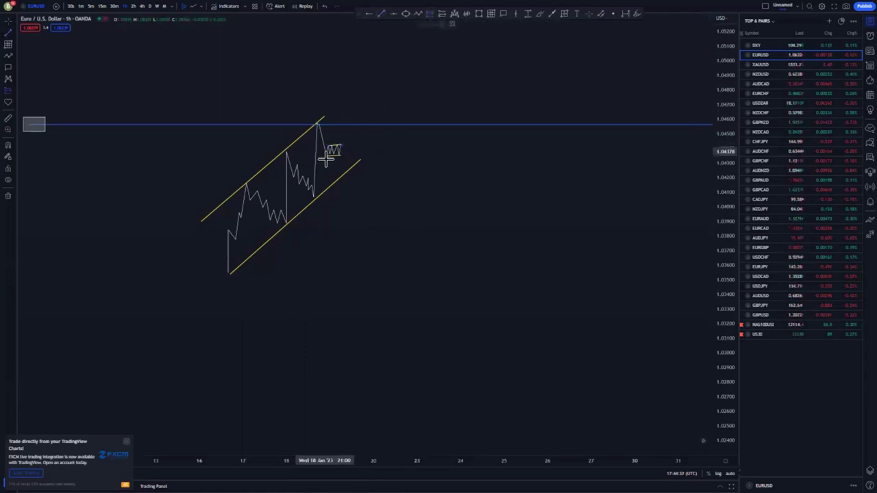
{"action": "left_click", "coordinate": [338, 157]}
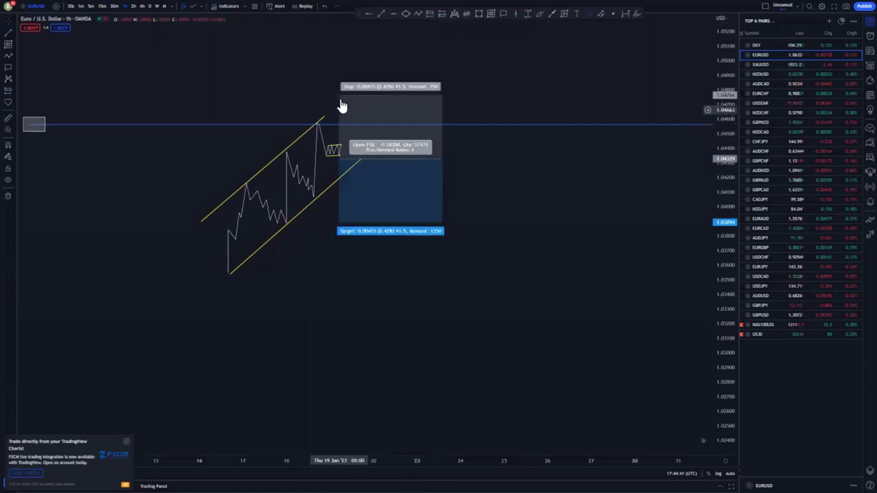
{"action": "left_click_drag", "start_coordinate": [338, 95], "coordinate": [344, 139]}
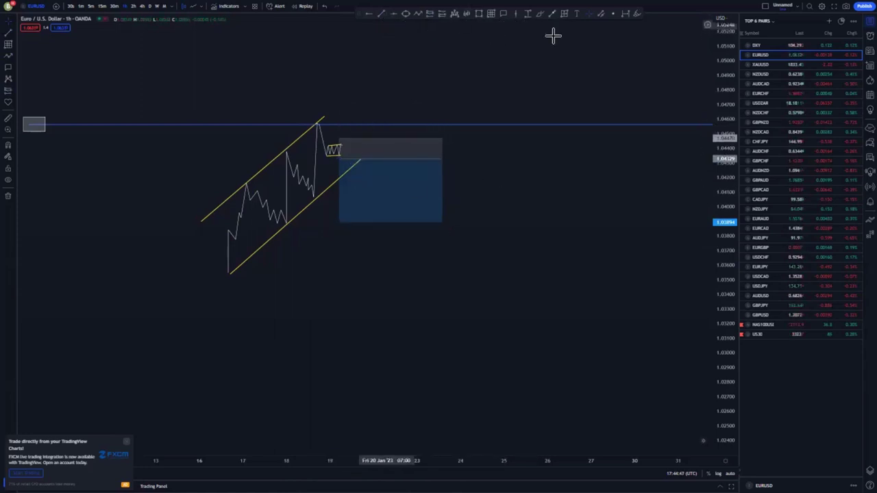
{"action": "left_click_drag", "start_coordinate": [337, 222], "coordinate": [339, 274]}
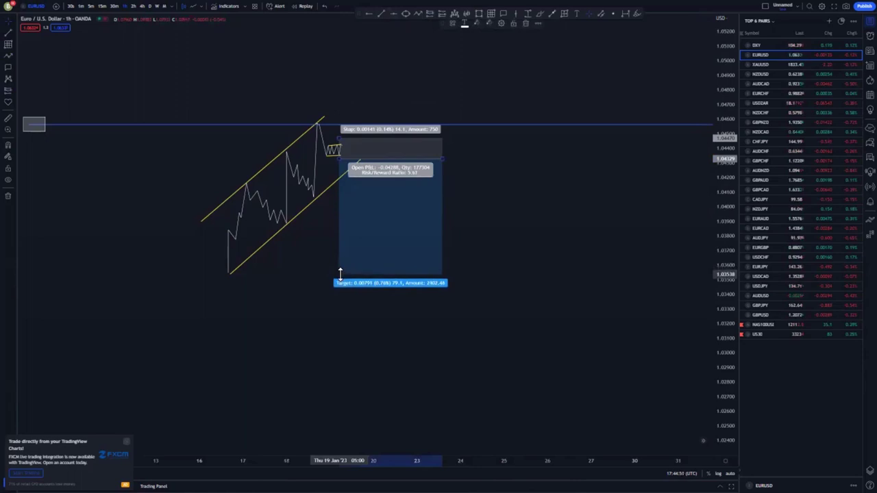
Draw an arrow from the consolidation down through the lower channel line, and shorten that line to end at the position's entry level
{"action": "left_click", "coordinate": [552, 13]}
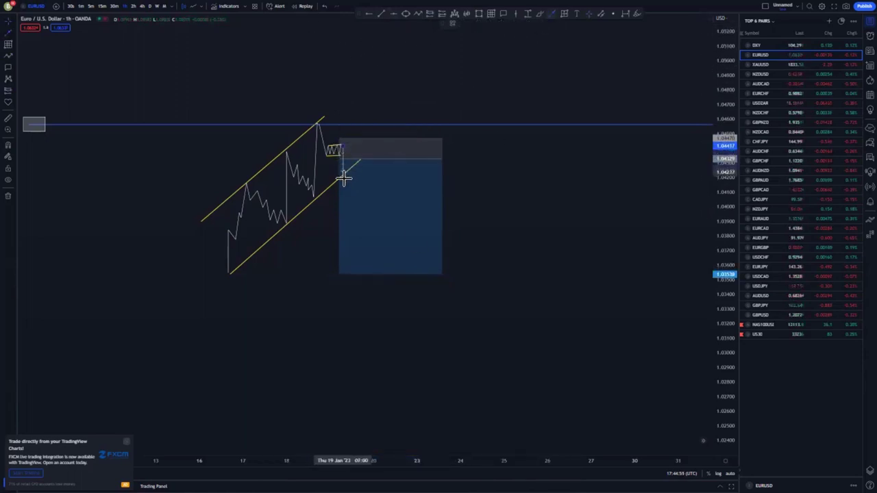
{"action": "left_click", "coordinate": [343, 179]}
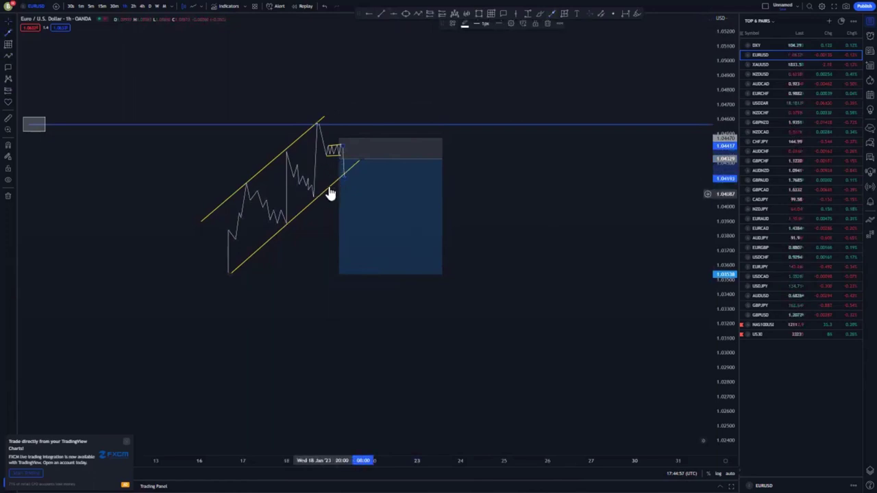
{"action": "left_click", "coordinate": [360, 162]}
{"action": "left_click_drag", "start_coordinate": [360, 159], "coordinate": [355, 158]}
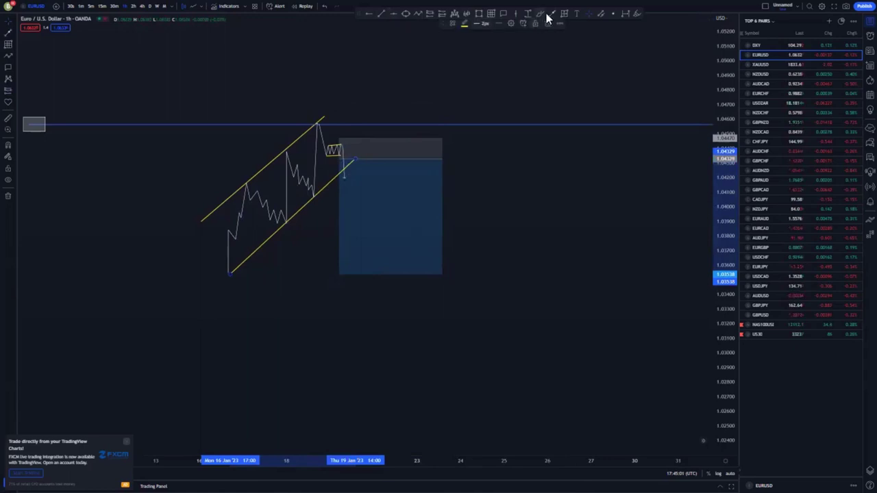
{"action": "left_click", "coordinate": [546, 13]}
{"action": "left_click", "coordinate": [342, 170]}
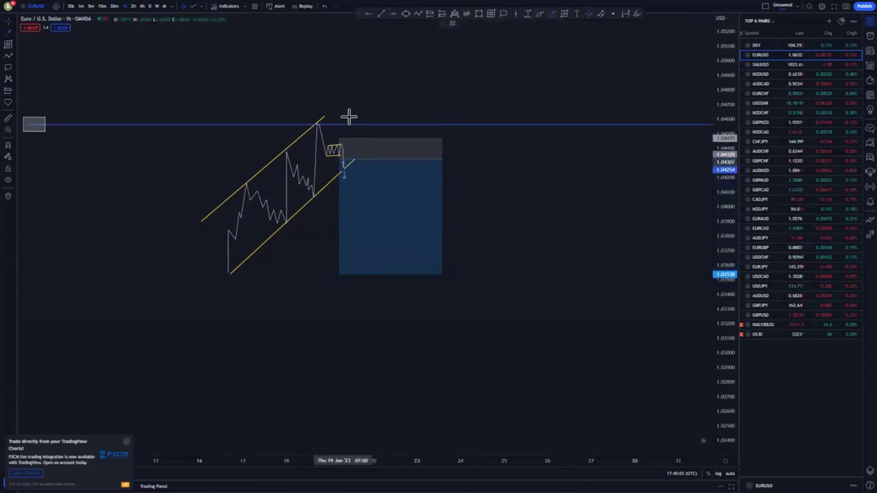
{"action": "key", "text": "Escape"}
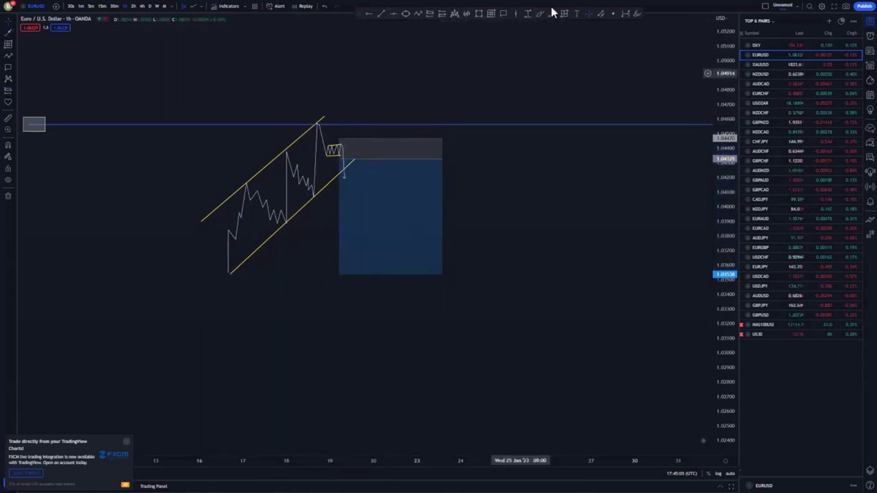
Draw a short horizontal trend line at about 1.04334, just below the consolidation, at the short position's entry
{"action": "left_click", "coordinate": [381, 14]}
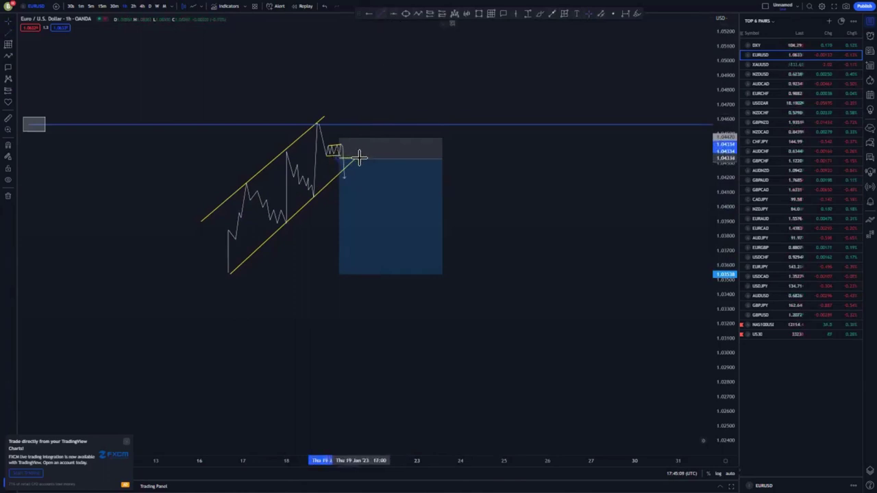
{"action": "left_click", "coordinate": [359, 159]}
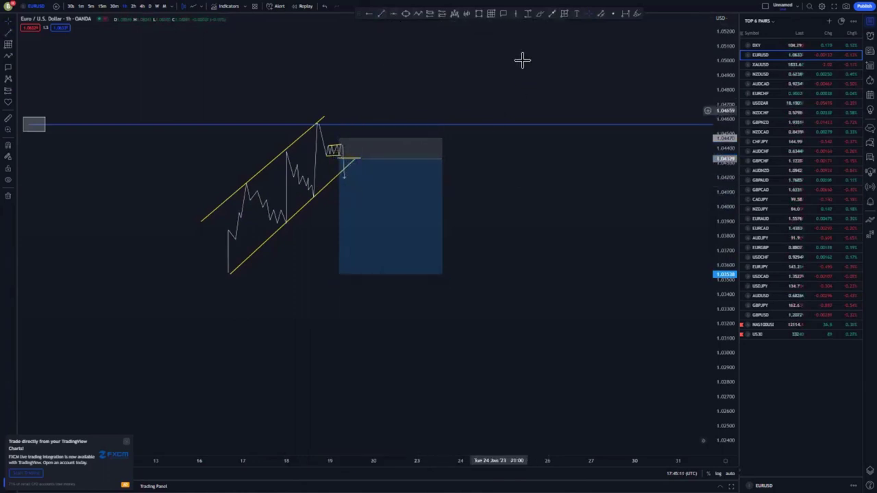
Circle the third touch, consolidation and breakout area freehand, and remove the circle
{"action": "mouse_move", "coordinate": [341, 192]}
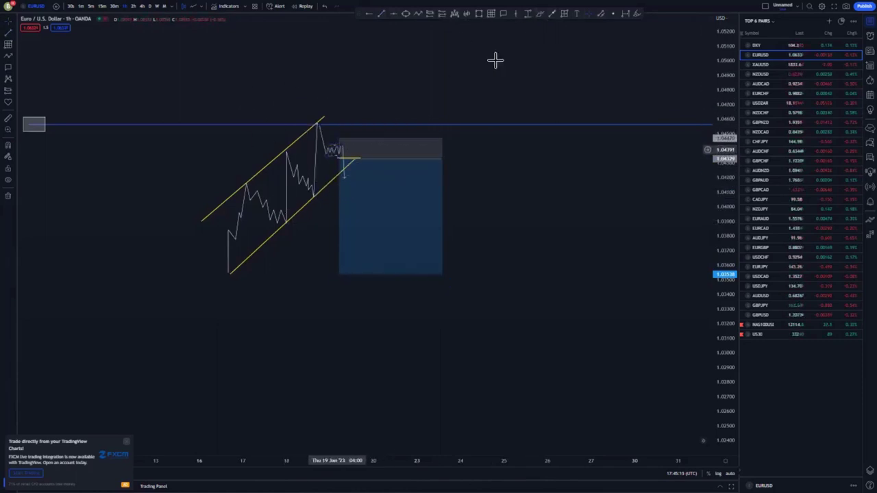
{"action": "mouse_move", "coordinate": [325, 102]}
{"action": "left_mouse_down"}
{"action": "mouse_move", "coordinate": [308, 177]}
{"action": "mouse_move", "coordinate": [358, 146]}
{"action": "mouse_move", "coordinate": [328, 102]}
{"action": "left_mouse_up"}
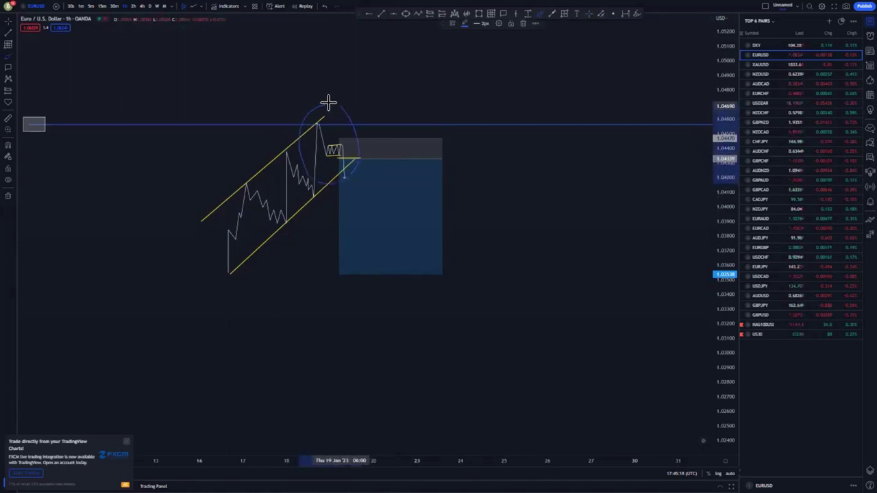
{"action": "left_click", "coordinate": [522, 24]}
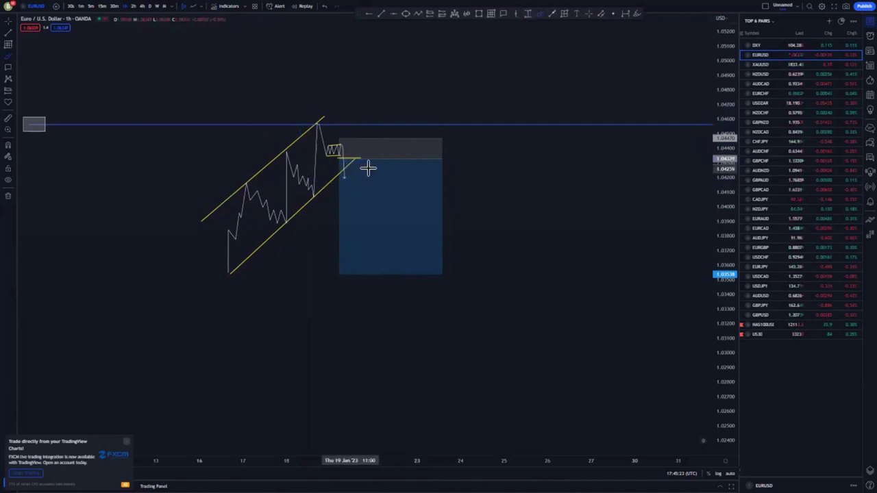
Circle the area below the breakout inside the short position's target zone freehand
{"action": "mouse_move", "coordinate": [342, 177]}
{"action": "left_mouse_down"}
{"action": "mouse_move", "coordinate": [390, 229]}
{"action": "mouse_move", "coordinate": [386, 192]}
{"action": "left_mouse_up"}
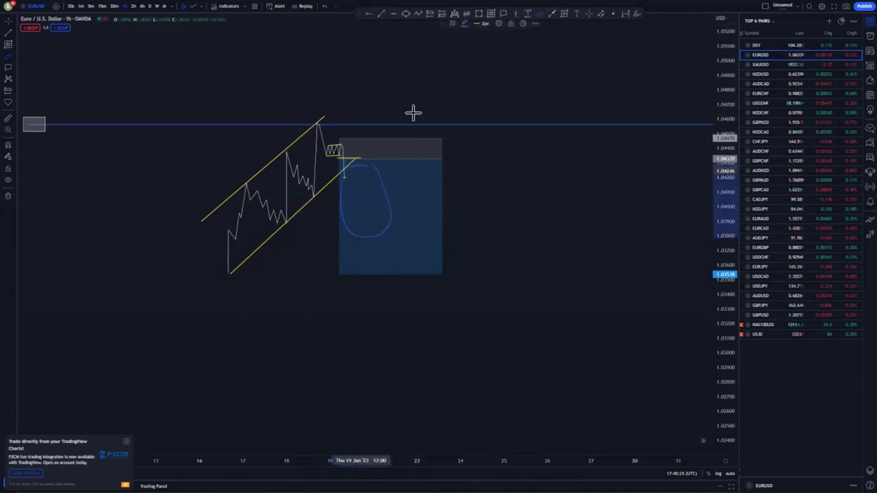
Remove the freehand circle and extend the breakdown arrow down to about 1.0395 inside the short position's target zone
{"action": "key", "text": "Delete"}
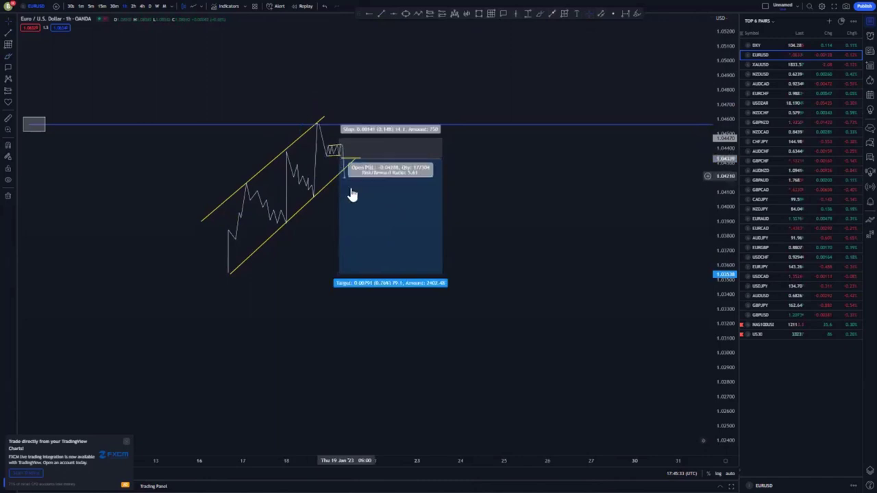
{"action": "left_click", "coordinate": [353, 215]}
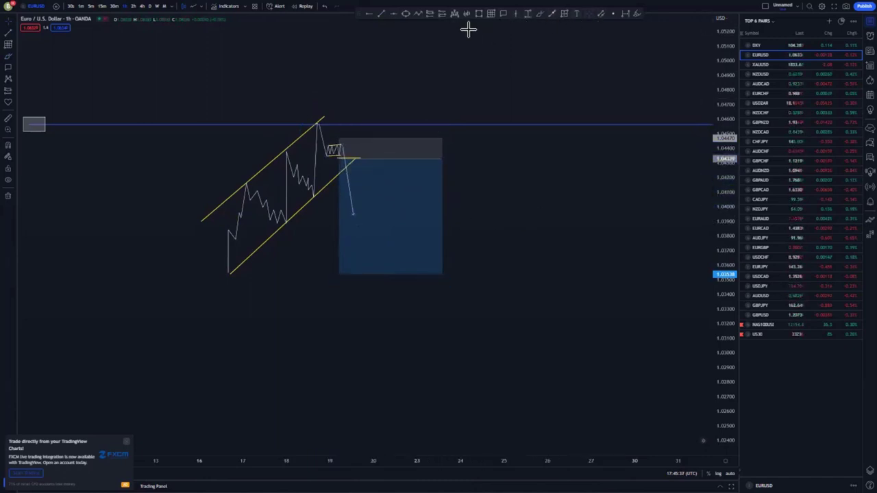
Draw a small zigzag consolidation at the end of the breakdown and bound it with short trend lines below and above
{"action": "left_click", "coordinate": [418, 13]}
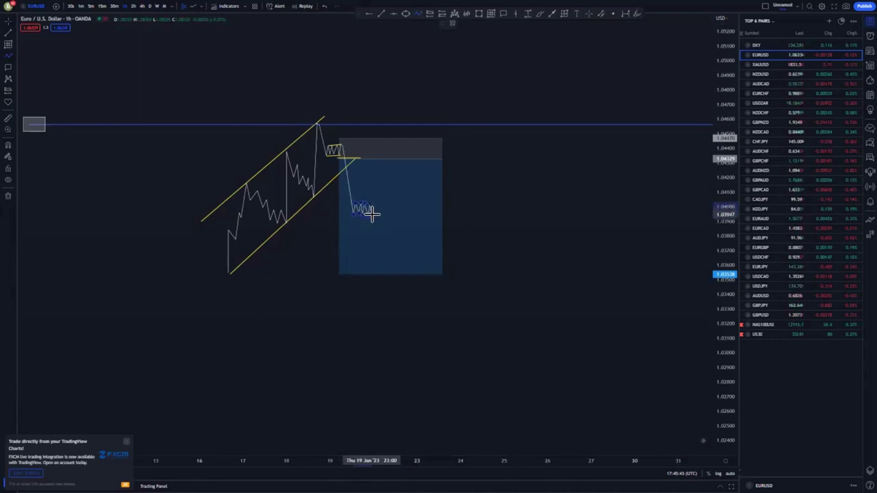
{"action": "key", "text": "Escape"}
{"action": "left_click", "coordinate": [383, 14]}
{"action": "left_click", "coordinate": [354, 208]}
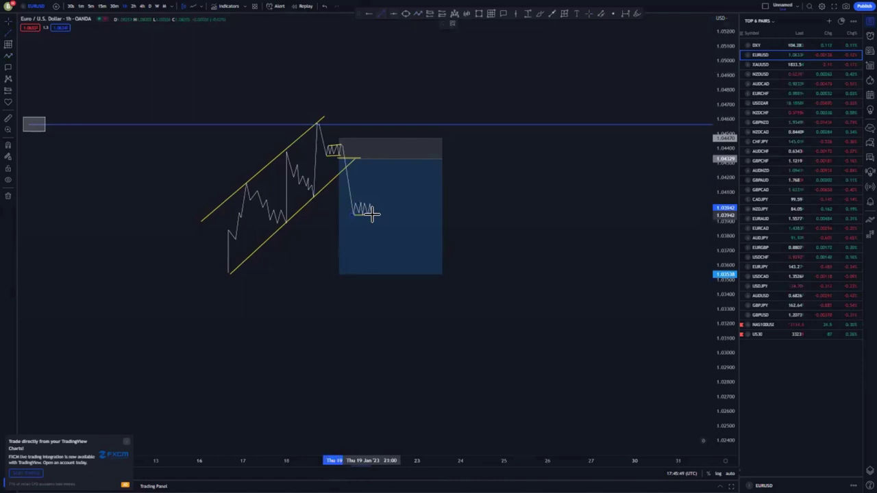
{"action": "left_click", "coordinate": [371, 214]}
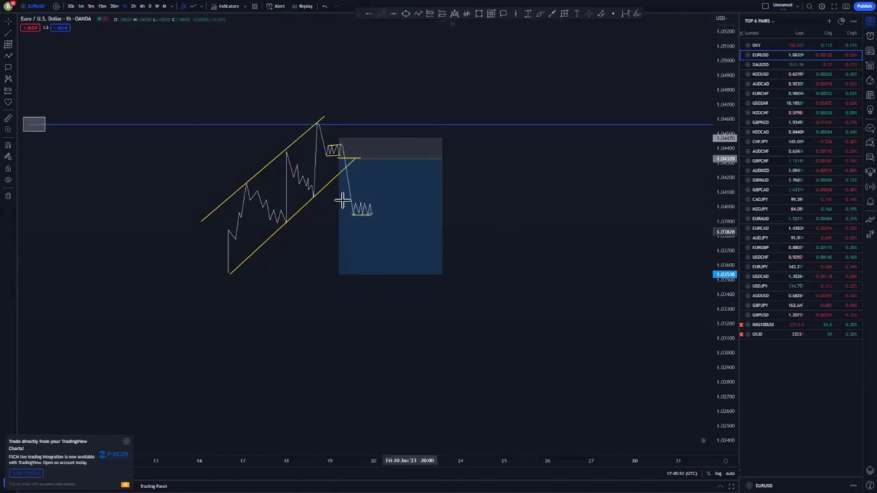
{"action": "left_click", "coordinate": [371, 202]}
{"action": "left_click", "coordinate": [525, 233]}
Add a second short position just below the new consolidation with entry at about 1.03903, and tighten its stop to about 1.04070
{"action": "left_click", "coordinate": [430, 14]}
{"action": "left_click", "coordinate": [371, 221]}
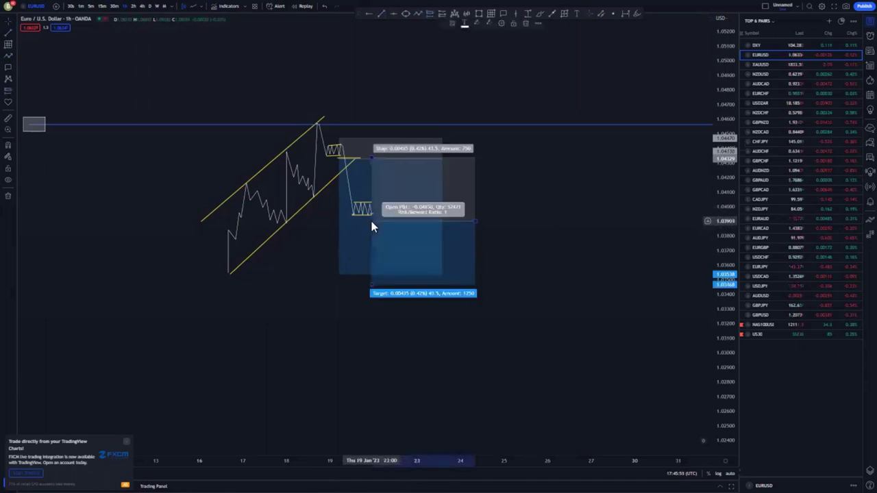
{"action": "left_click_drag", "start_coordinate": [374, 163], "coordinate": [374, 197]}
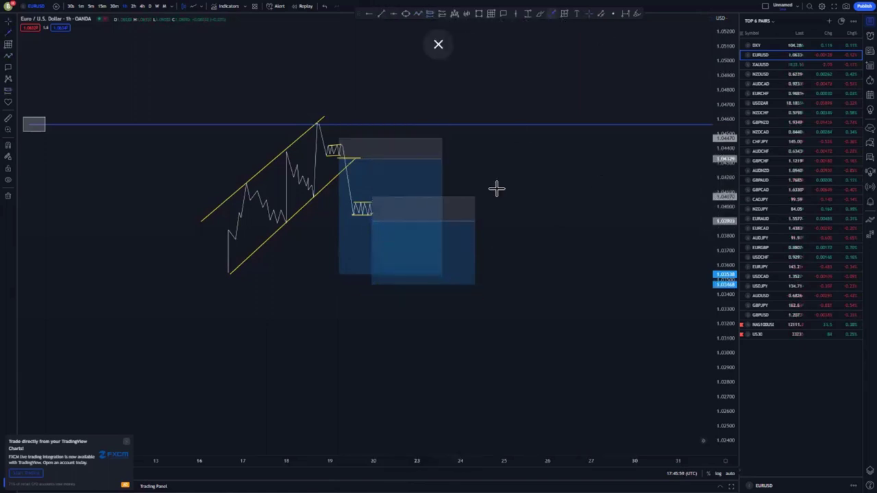
Draw a path from the second consolidation that swings between the stop zone and widening lows, ending in a drop to about 1.0333
{"action": "left_click", "coordinate": [386, 251]}
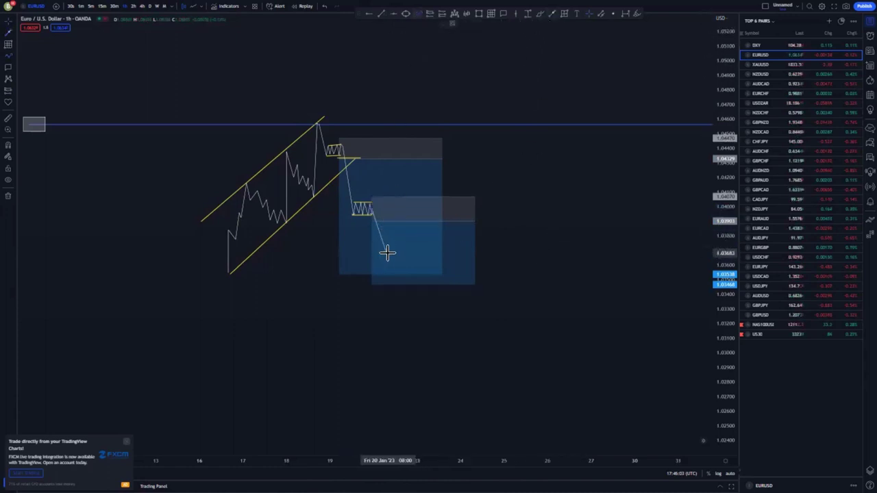
{"action": "left_click", "coordinate": [386, 252]}
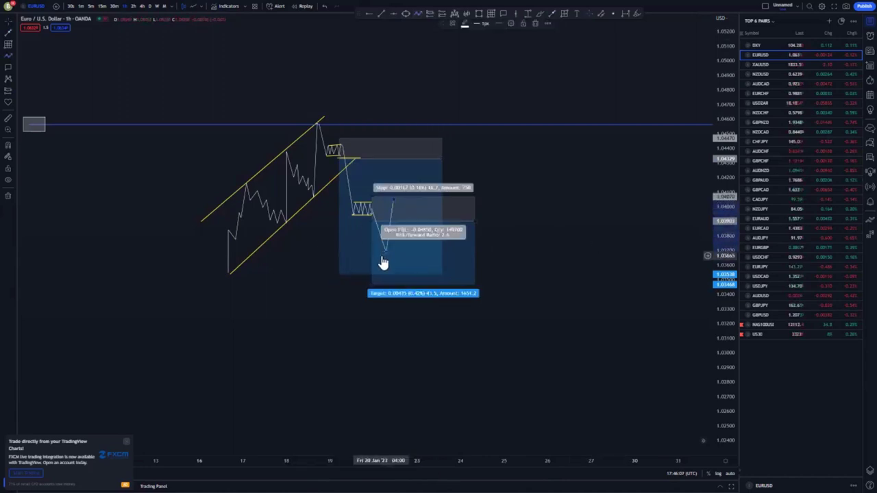
{"action": "left_click", "coordinate": [381, 15]}
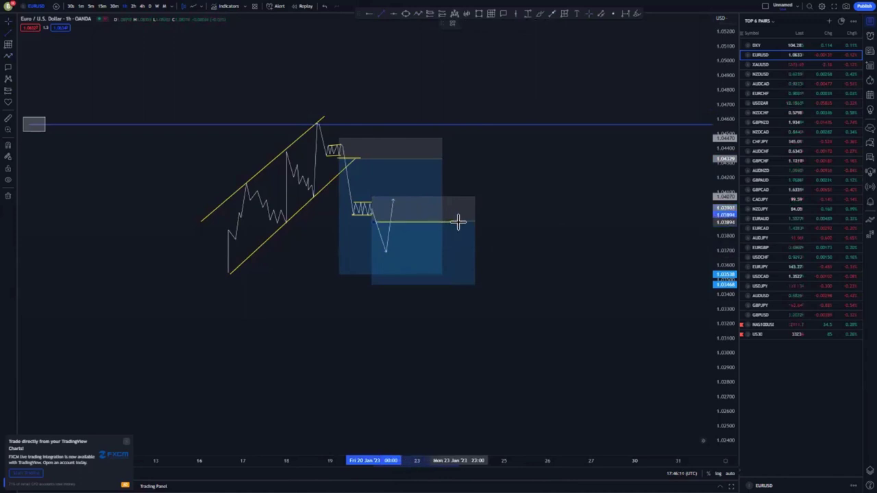
{"action": "left_click", "coordinate": [549, 24]}
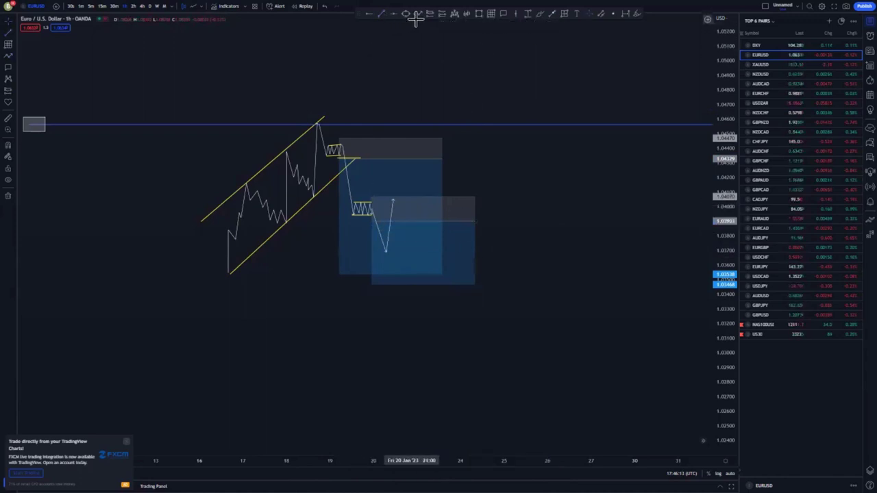
{"action": "left_click", "coordinate": [409, 252]}
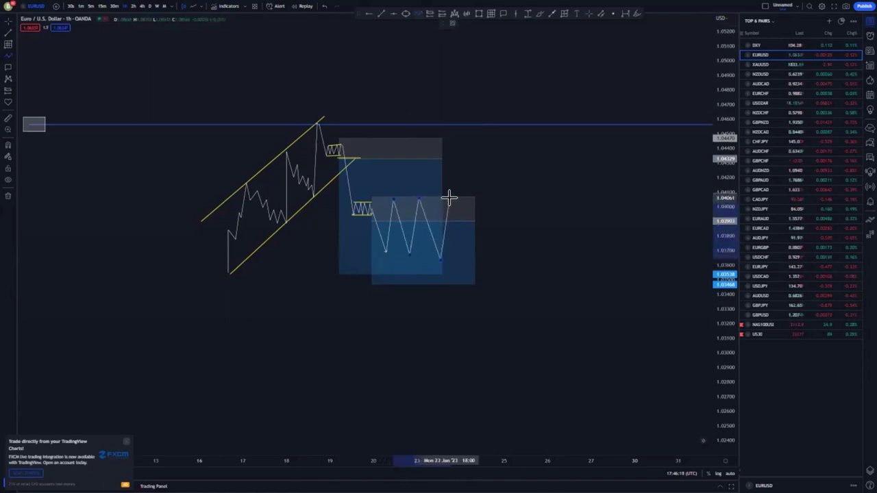
{"action": "double_click", "coordinate": [467, 304]}
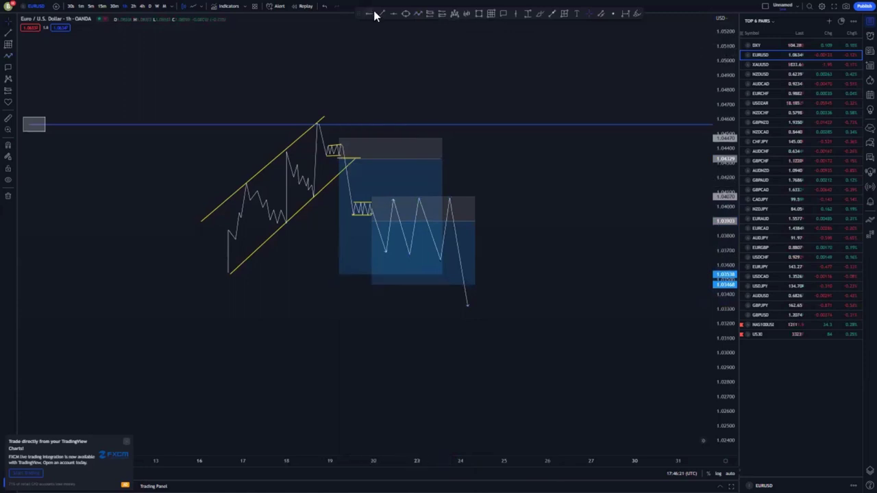
Draw one trend line under the three lows of the new swings and another across their three highs
{"action": "left_click", "coordinate": [386, 250]}
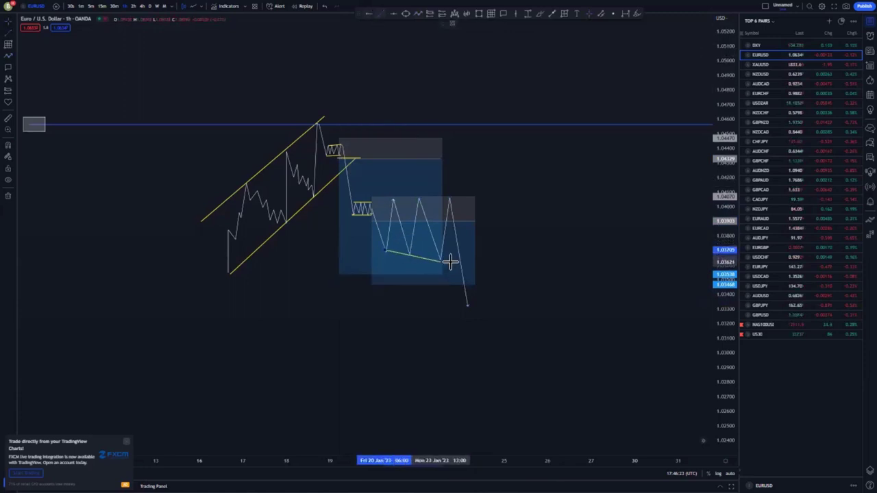
{"action": "left_click", "coordinate": [451, 261]}
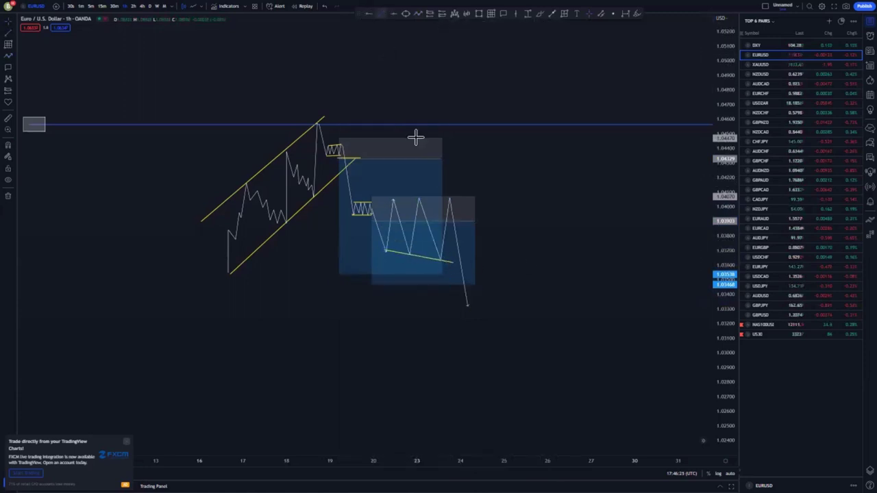
{"action": "left_click", "coordinate": [394, 200]}
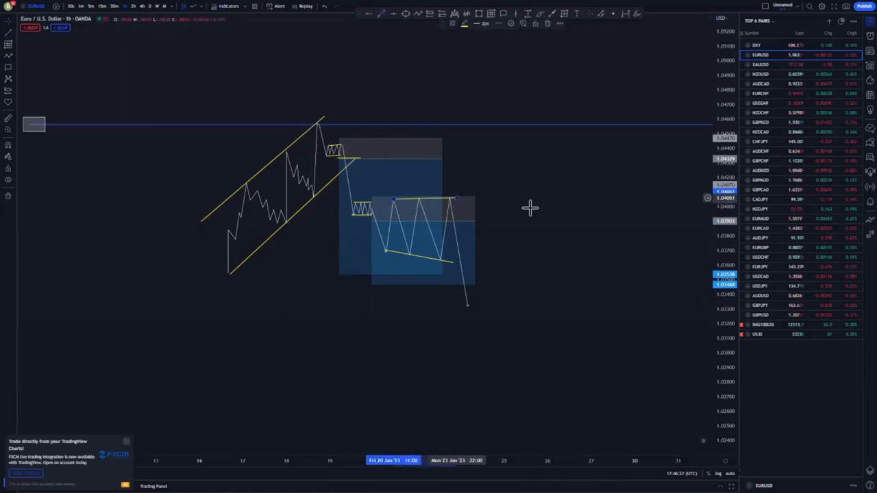
Move the second short position to the third upper touch with entry at about 1.04048, stop at about 1.04171 and target at about 1.03459
{"action": "left_click_drag", "start_coordinate": [470, 239], "coordinate": [538, 212]}
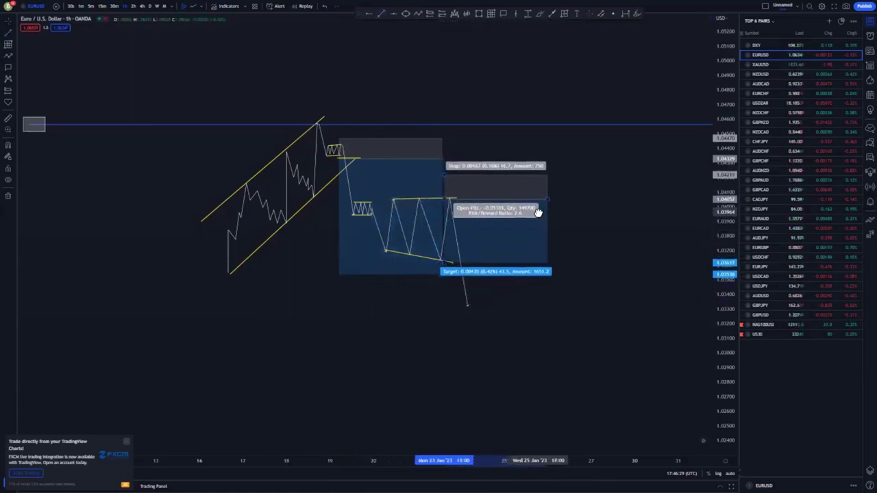
{"action": "left_click", "coordinate": [670, 233]}
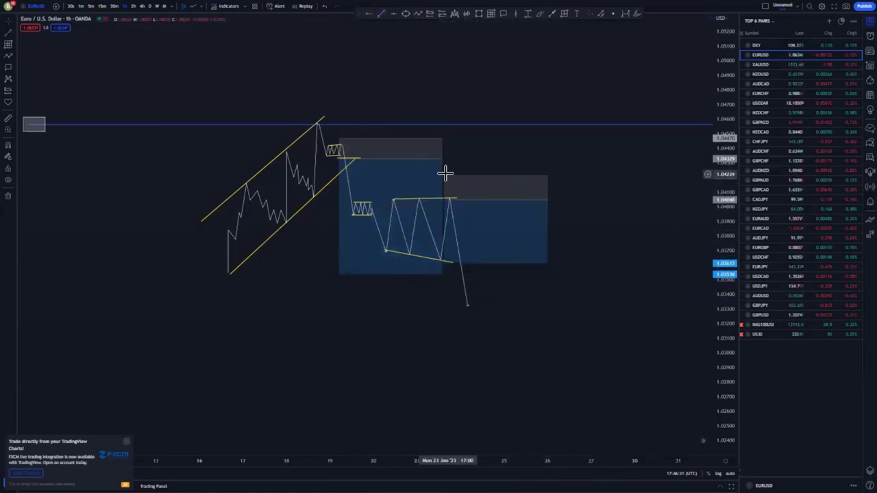
{"action": "left_click_drag", "start_coordinate": [449, 178], "coordinate": [451, 182]}
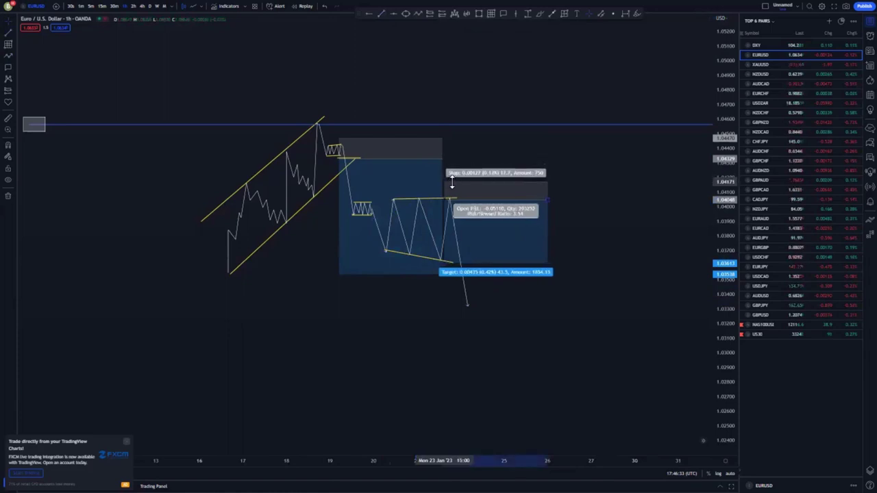
{"action": "left_click", "coordinate": [437, 292]}
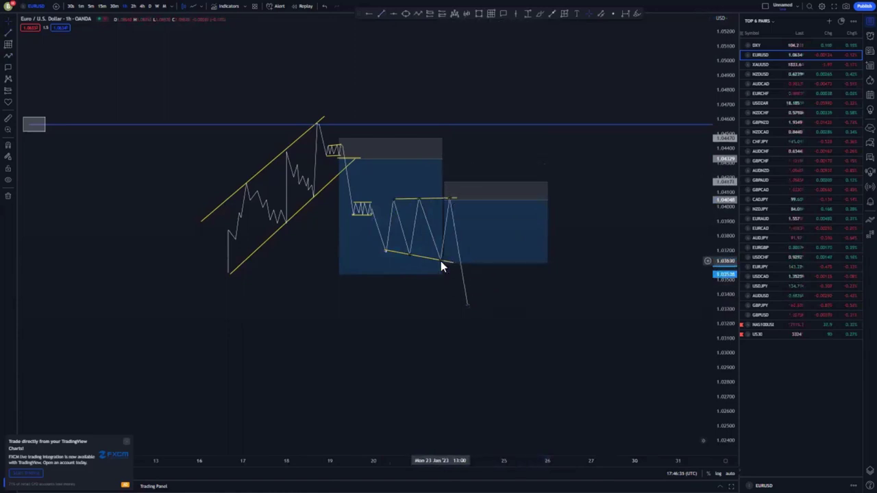
{"action": "left_click_drag", "start_coordinate": [444, 261], "coordinate": [452, 288]}
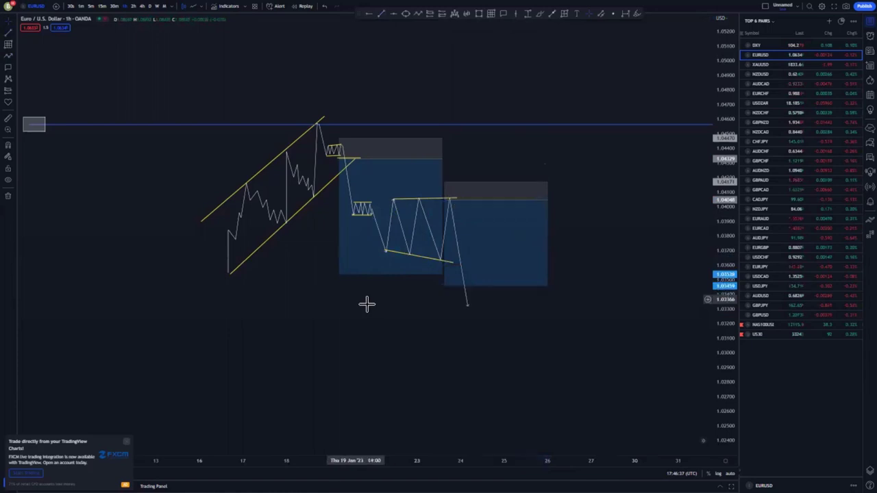
{"action": "scroll", "coordinate": [346, 277], "scroll_direction": "down", "scroll_amount": 2}
{"action": "scroll", "coordinate": [322, 206], "scroll_direction": "up", "scroll_amount": 2}
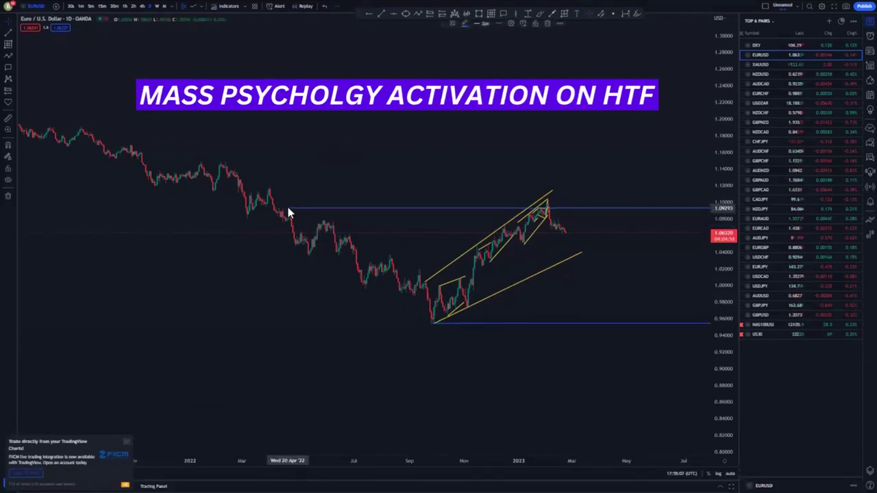
Mark the start of the upper blue level near 1.093 with a small rectangle, and draw a horizontal ray at about 1.05060 from the January swing low
{"action": "left_click", "coordinate": [288, 208]}
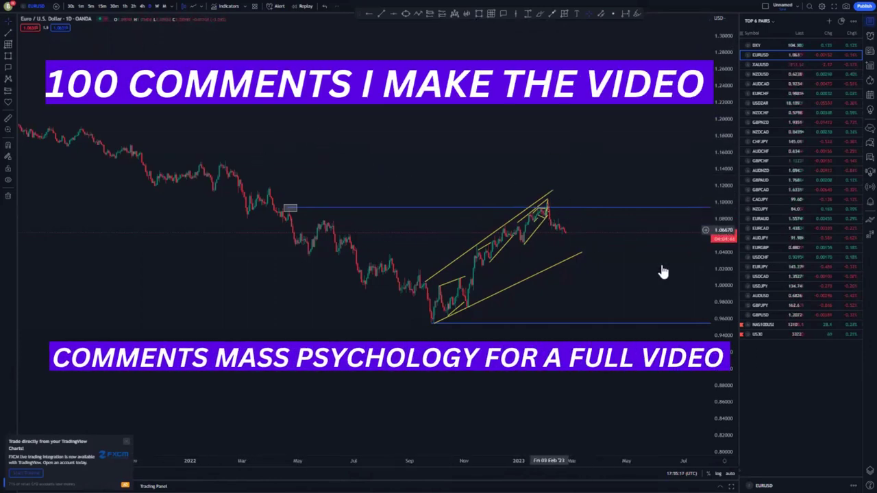
{"action": "scroll", "coordinate": [647, 274], "scroll_direction": "up", "scroll_amount": 3}
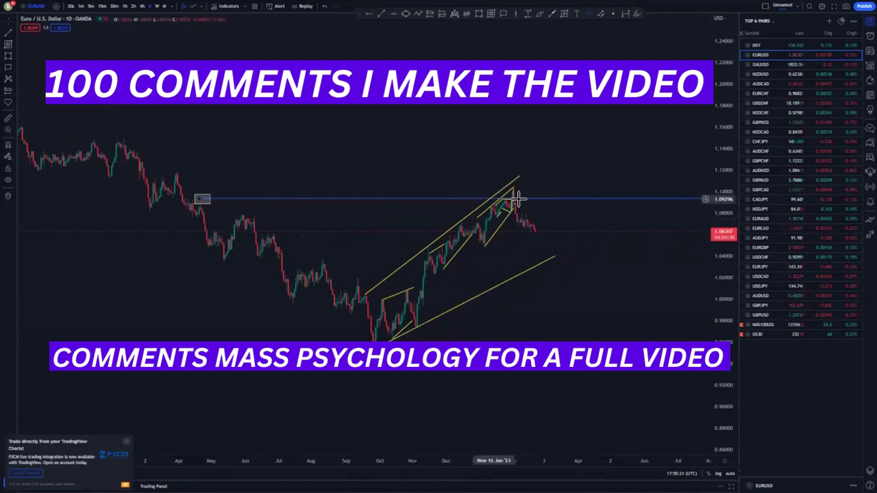
{"action": "left_click", "coordinate": [370, 14]}
{"action": "left_click", "coordinate": [374, 347]}
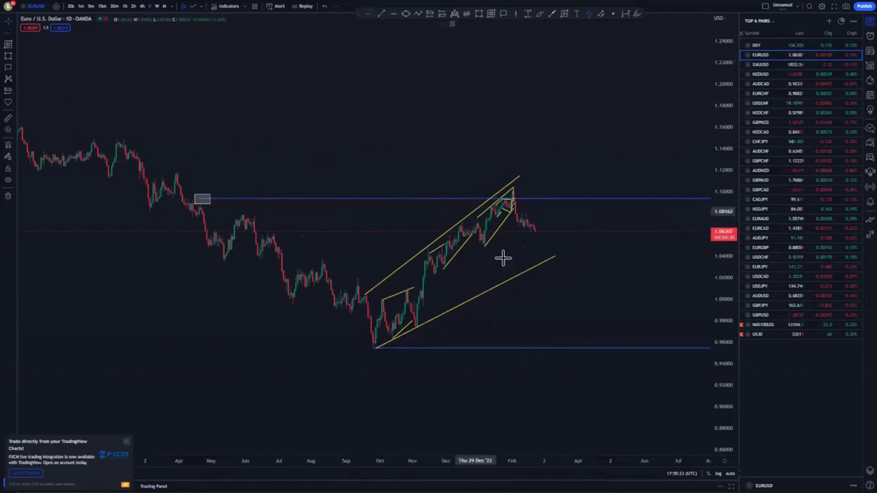
{"action": "left_click", "coordinate": [485, 245]}
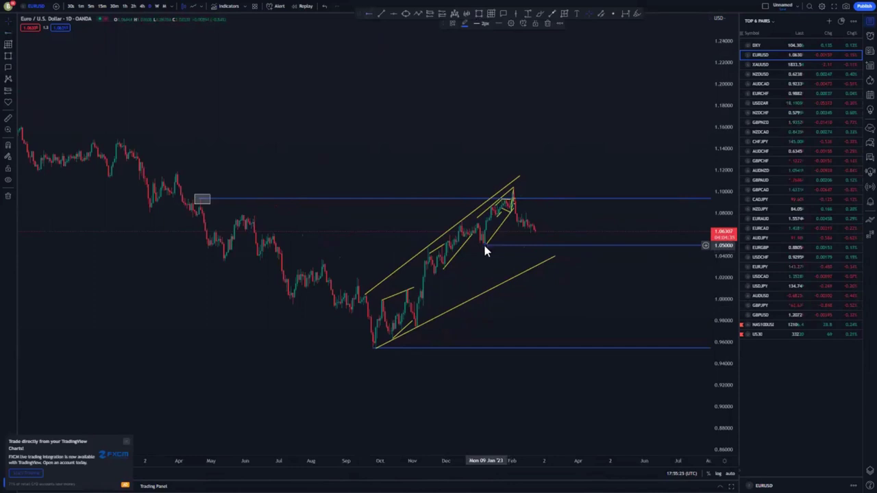
Examine the ascending structure between the two blue levels on the 1-hour timeframe, and return to the daily timeframe
{"action": "left_click", "coordinate": [125, 6]}
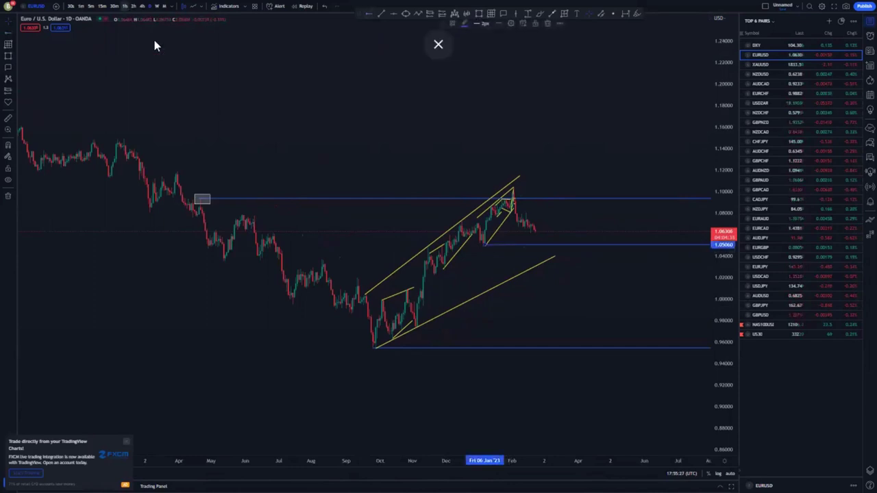
{"action": "key", "text": "6"}
{"action": "key", "text": "0"}
{"action": "key", "text": "Return"}
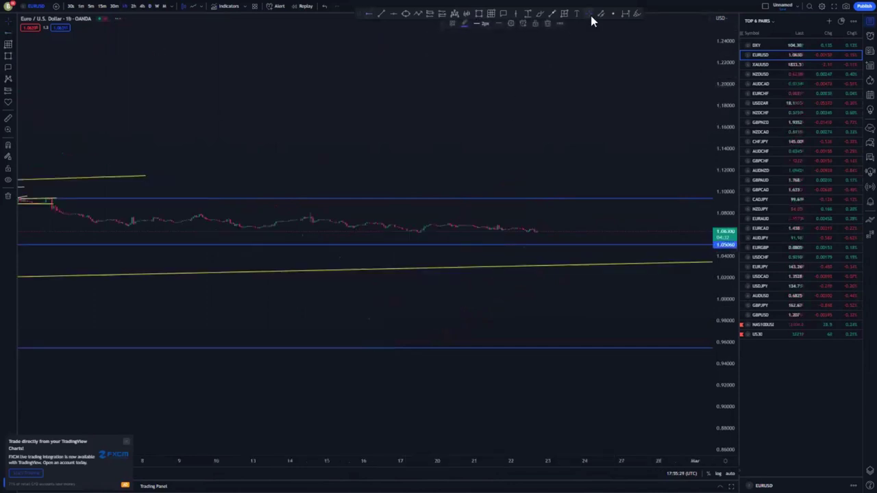
{"action": "right_click", "coordinate": [512, 67]}
{"action": "left_click", "coordinate": [529, 76]}
{"action": "scroll", "coordinate": [475, 223], "scroll_direction": "down", "scroll_amount": 9}
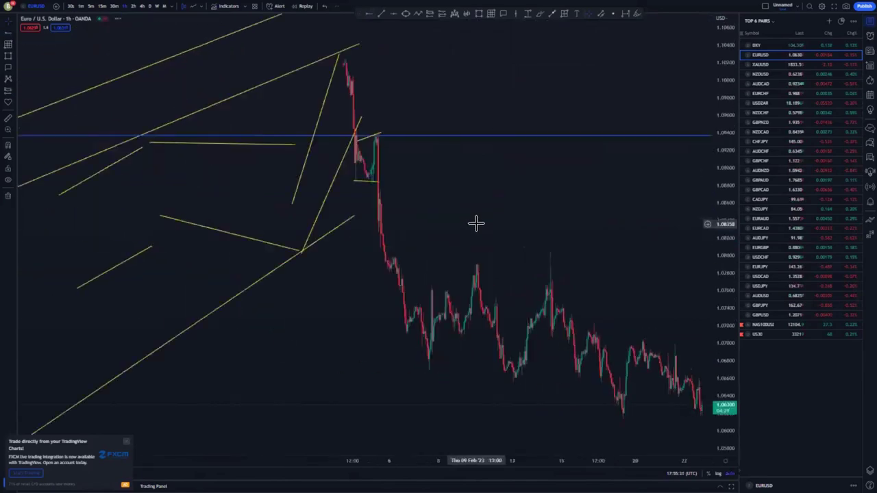
{"action": "scroll", "coordinate": [617, 206], "scroll_direction": "down", "scroll_amount": 5}
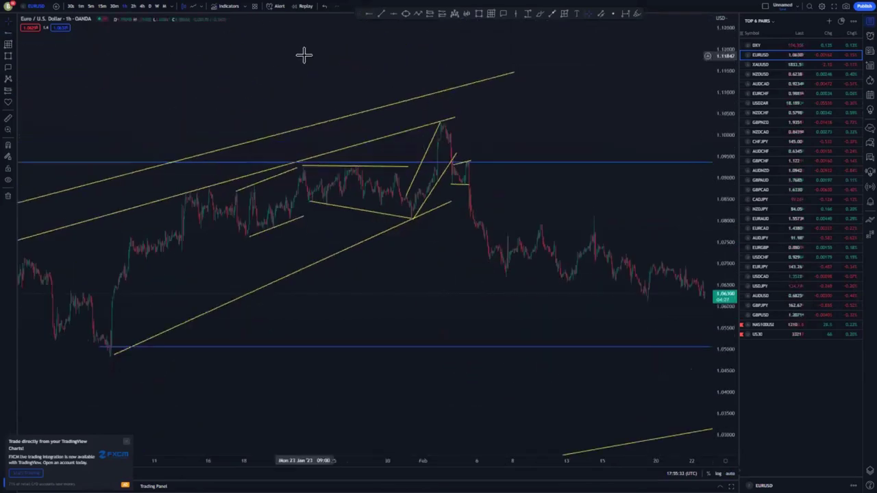
{"action": "left_click", "coordinate": [149, 6]}
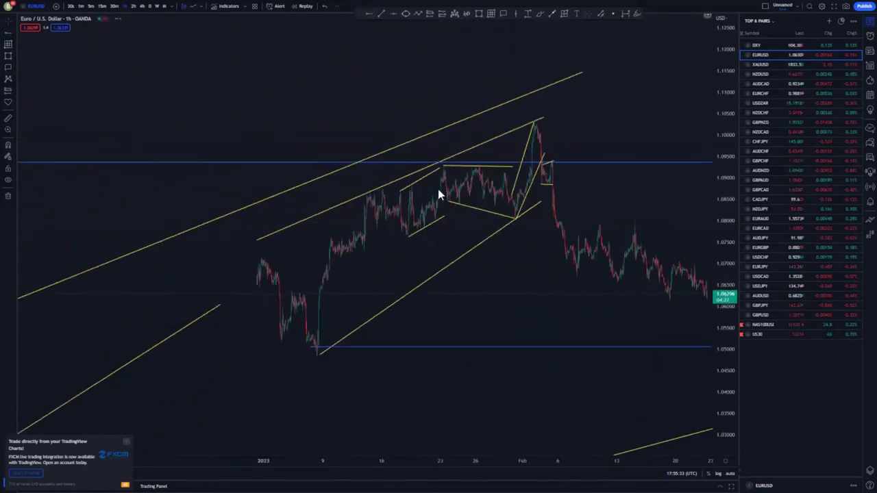
{"action": "scroll", "coordinate": [431, 306], "scroll_direction": "up", "scroll_amount": 3}
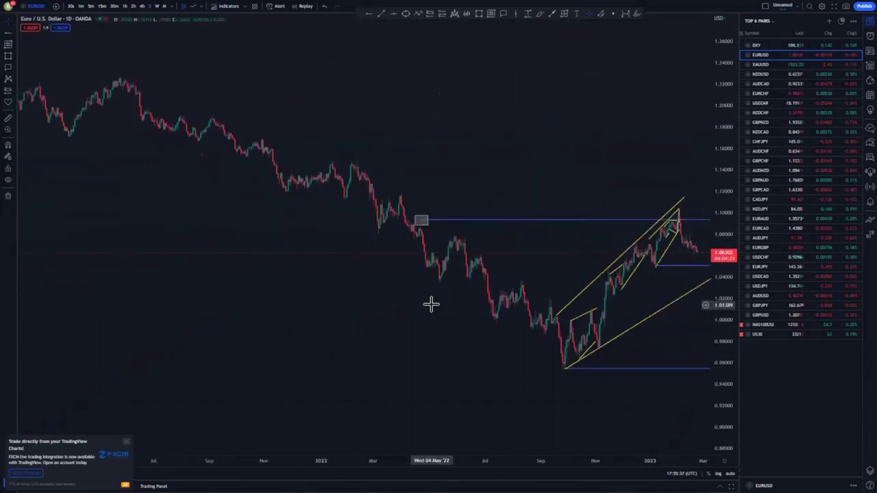
Circle the whole ascending channel on the daily chart freehand, and remove the circle
{"action": "left_click_drag", "start_coordinate": [598, 115], "coordinate": [459, 98]}
{"action": "left_click", "coordinate": [539, 14]}
{"action": "mouse_move", "coordinate": [555, 172]}
{"action": "left_mouse_down"}
{"action": "mouse_move", "coordinate": [411, 290]}
{"action": "mouse_move", "coordinate": [543, 343]}
{"action": "mouse_move", "coordinate": [551, 197]}
{"action": "left_mouse_up"}
{"action": "left_click_drag", "start_coordinate": [581, 306], "coordinate": [552, 197]}
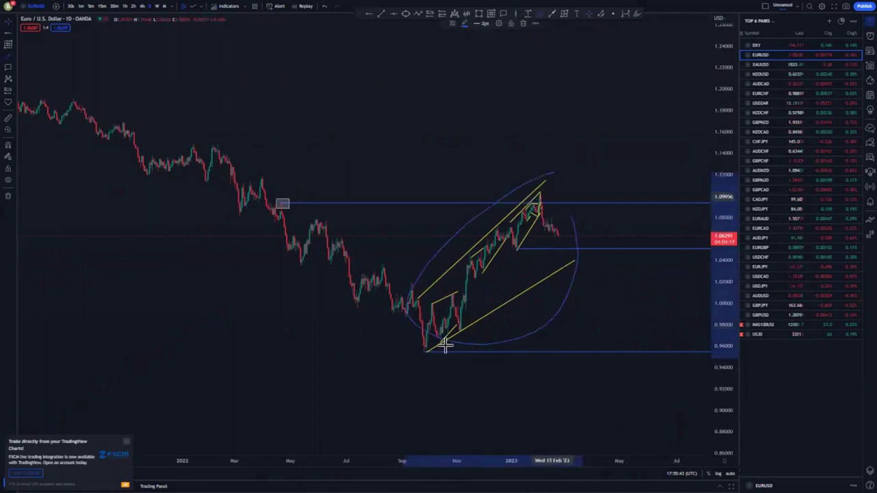
{"action": "key", "text": "Delete"}
Mark the lower channel line's first touch at the October swing low freehand, and remove the mark
{"action": "mouse_move", "coordinate": [426, 348]}
{"action": "left_mouse_down"}
{"action": "mouse_move", "coordinate": [427, 358]}
{"action": "mouse_move", "coordinate": [461, 328]}
{"action": "left_mouse_up"}
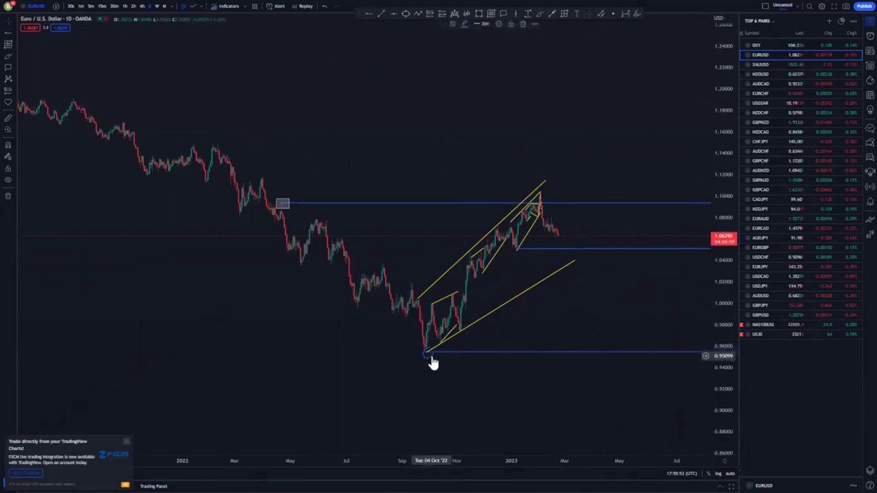
{"action": "scroll", "coordinate": [460, 359], "scroll_direction": "up", "scroll_amount": 2}
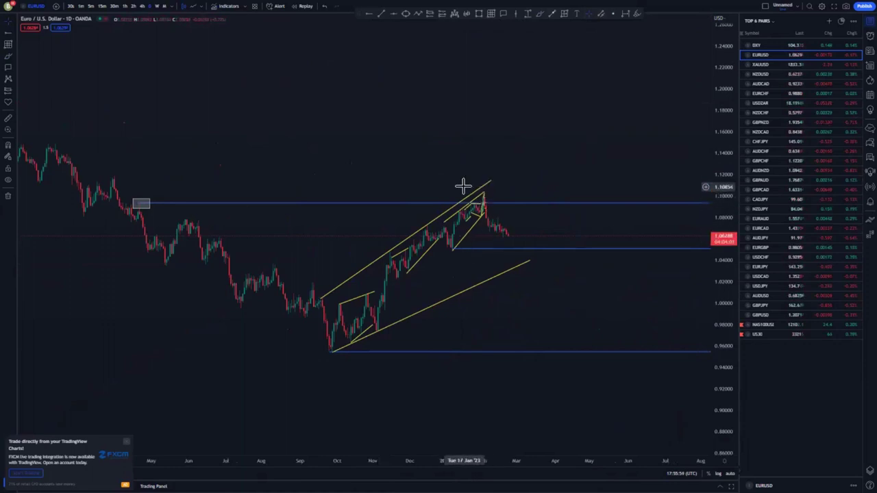
Examine the steep ascending channel and the breakdown from the early-February high on the 1-hour timeframe
{"action": "left_click", "coordinate": [125, 6]}
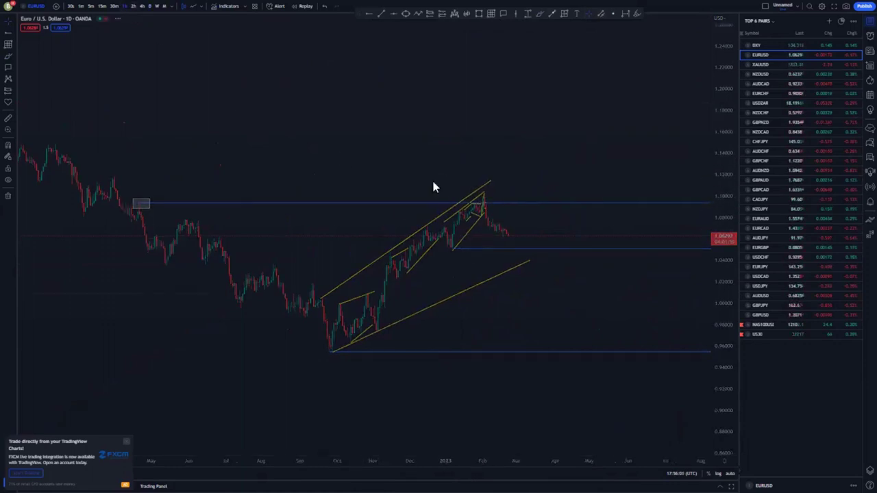
{"action": "scroll", "coordinate": [433, 181], "scroll_direction": "down", "scroll_amount": 10}
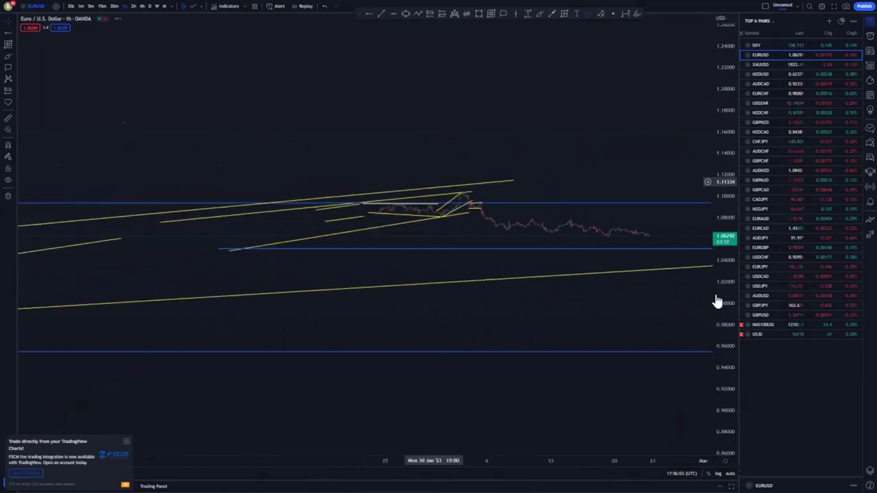
{"action": "left_click_drag", "start_coordinate": [724, 327], "coordinate": [710, 247]}
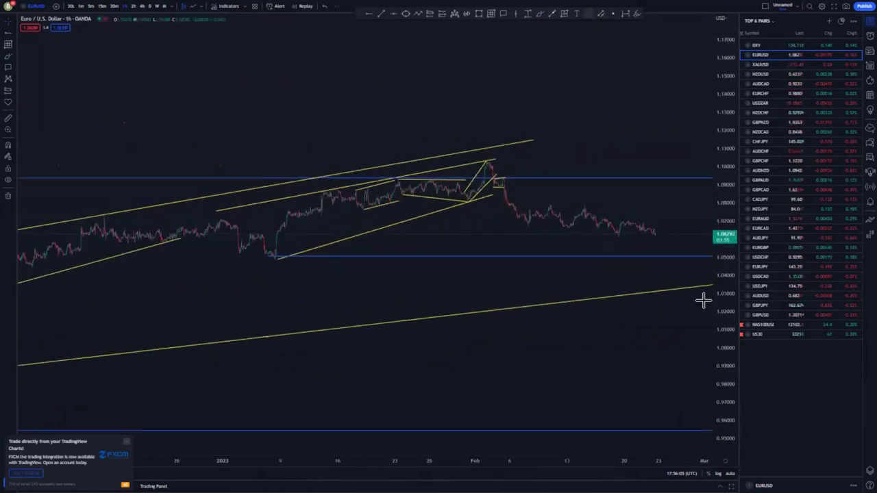
{"action": "left_click_drag", "start_coordinate": [725, 347], "coordinate": [506, 252]}
{"action": "scroll", "coordinate": [586, 355], "scroll_direction": "up", "scroll_amount": 3}
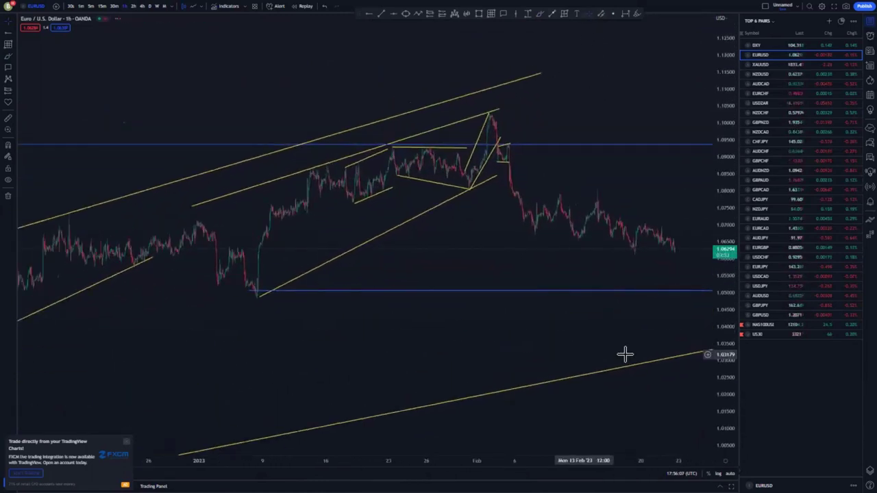
{"action": "left_click_drag", "start_coordinate": [725, 368], "coordinate": [716, 255]}
{"action": "left_click_drag", "start_coordinate": [488, 268], "coordinate": [472, 265]}
{"action": "left_click_drag", "start_coordinate": [660, 312], "coordinate": [732, 325]}
{"action": "scroll", "coordinate": [691, 352], "scroll_direction": "up", "scroll_amount": 3}
{"action": "left_click_drag", "start_coordinate": [505, 303], "coordinate": [634, 339]}
{"action": "scroll", "coordinate": [565, 304], "scroll_direction": "up", "scroll_amount": 3}
{"action": "left_click_drag", "start_coordinate": [537, 341], "coordinate": [533, 353]}
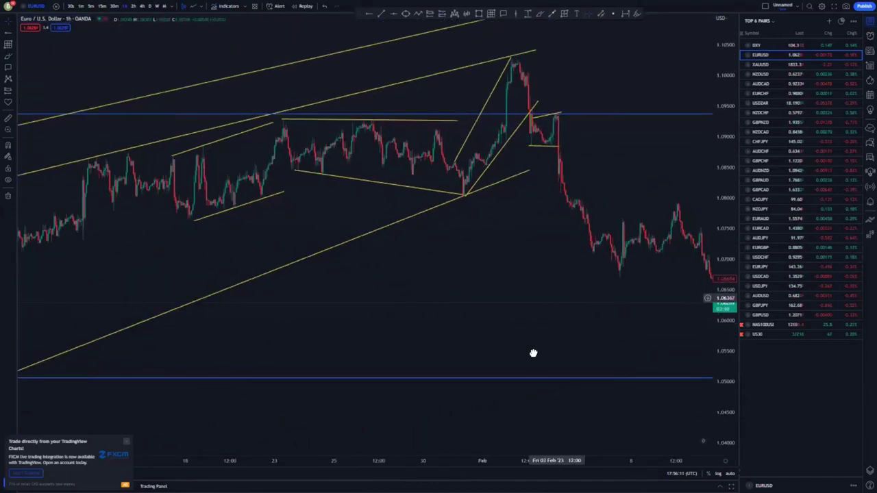
{"action": "left_click_drag", "start_coordinate": [729, 336], "coordinate": [721, 276]}
{"action": "left_click_drag", "start_coordinate": [563, 248], "coordinate": [564, 290]}
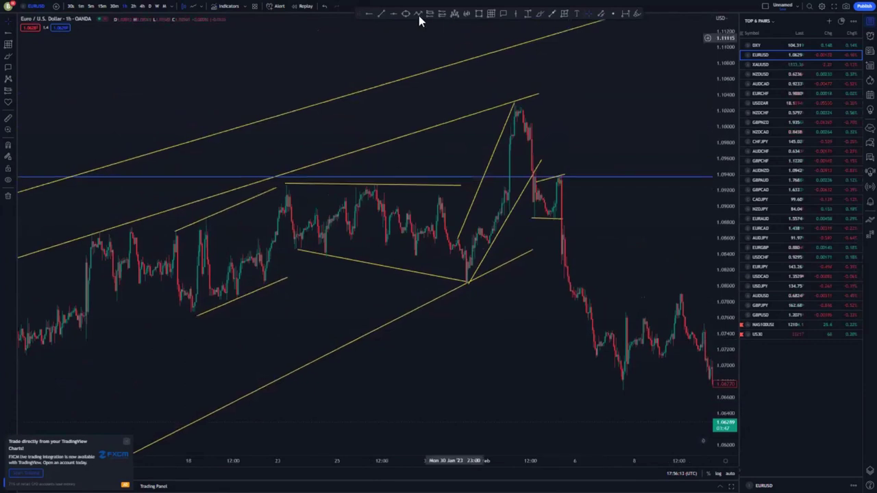
{"action": "left_click", "coordinate": [429, 14]}
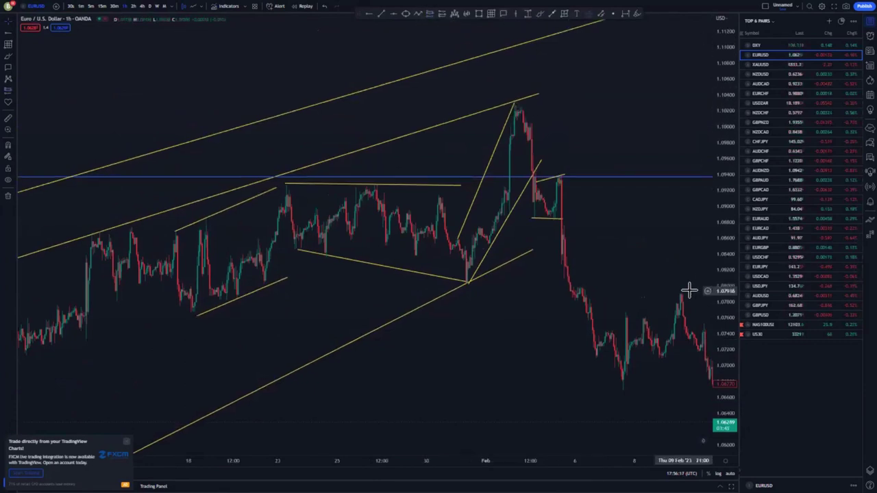
{"action": "scroll", "coordinate": [688, 288], "scroll_direction": "up", "scroll_amount": 3}
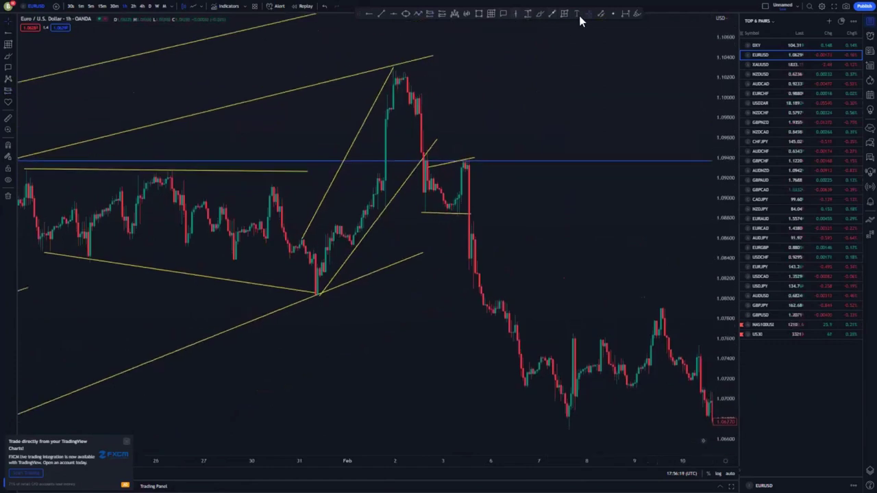
{"action": "left_click_drag", "start_coordinate": [563, 49], "coordinate": [685, 116]}
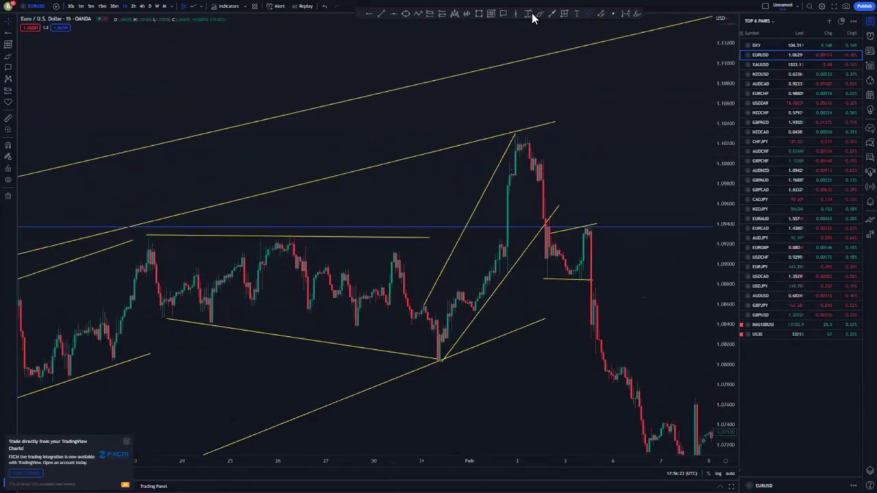
{"action": "left_click", "coordinate": [511, 123]}
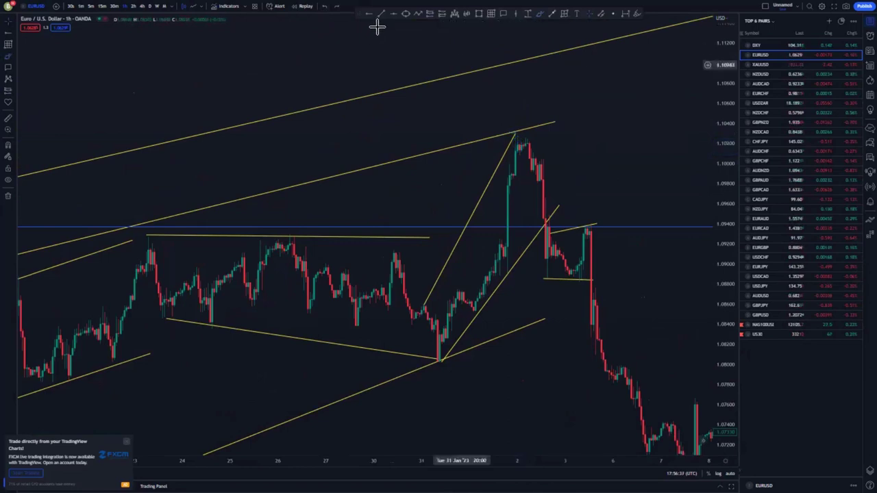
Place a short position at the February 2 high with entry at 1.10132, stop at 1.10369 and target at 1.08285
{"action": "left_click", "coordinate": [429, 15]}
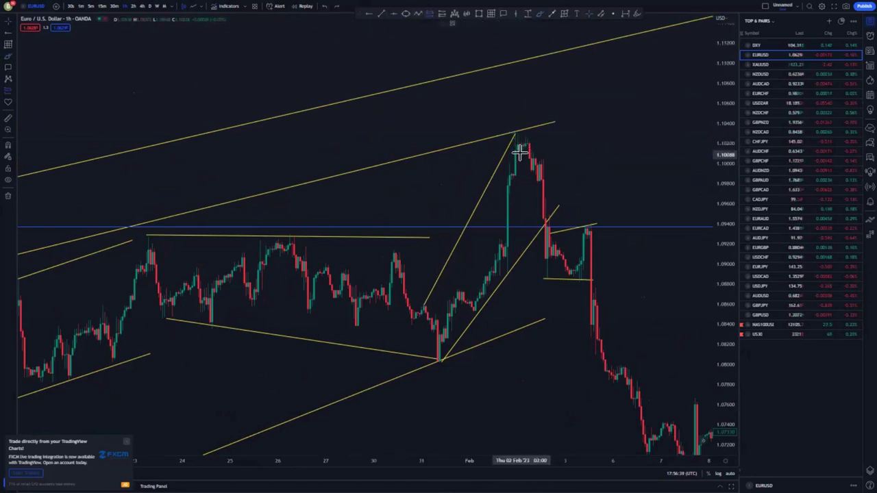
{"action": "left_click", "coordinate": [520, 150]}
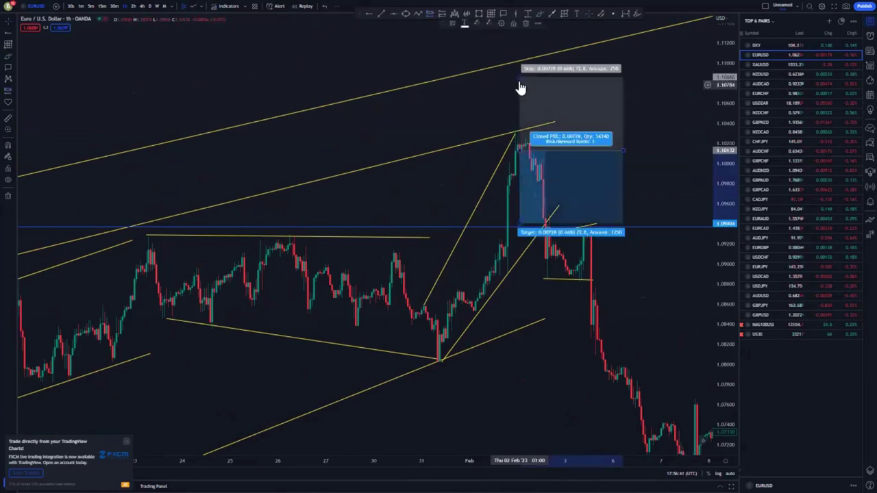
{"action": "left_click_drag", "start_coordinate": [521, 98], "coordinate": [520, 126]}
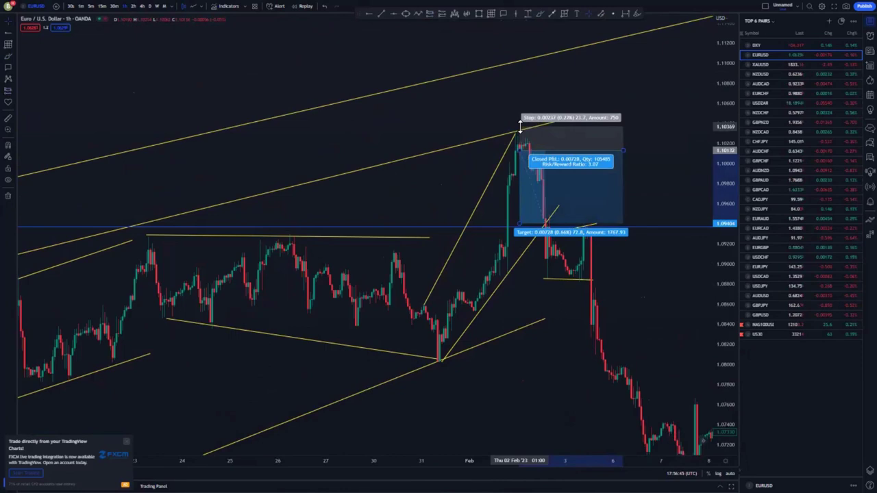
{"action": "left_click_drag", "start_coordinate": [522, 239], "coordinate": [522, 351]}
{"action": "left_click_drag", "start_coordinate": [666, 140], "coordinate": [658, 135]}
Draw an arrow from the short entry down to the steep channel's lower line, and a short horizontal line at the entry price
{"action": "left_click", "coordinate": [552, 15]}
{"action": "left_click", "coordinate": [530, 141]}
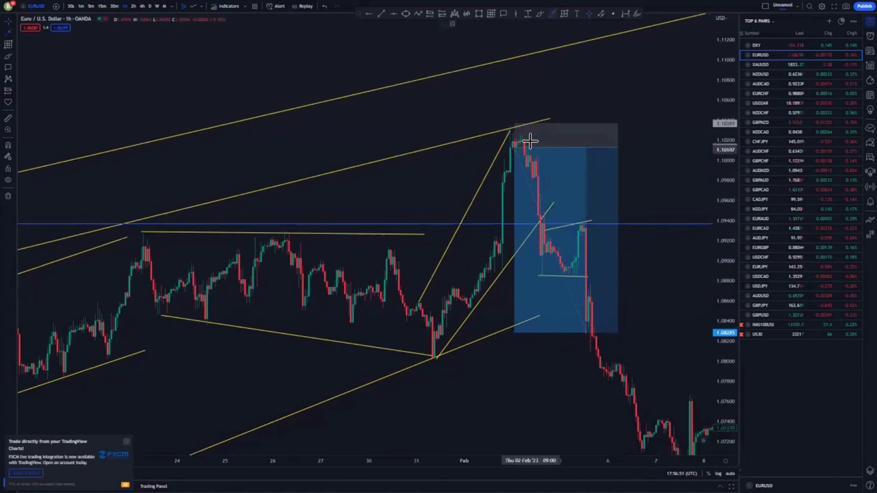
{"action": "left_click", "coordinate": [549, 218]}
{"action": "left_click", "coordinate": [686, 88]}
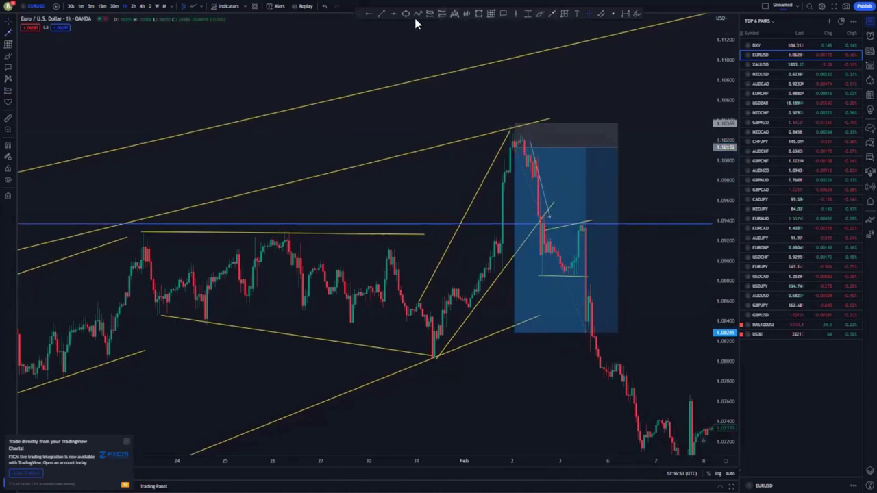
{"action": "left_click", "coordinate": [603, 148]}
{"action": "left_click", "coordinate": [658, 163]}
Remove the horizontal entry line and the downward arrow from the short position
{"action": "left_click_drag", "start_coordinate": [627, 158], "coordinate": [444, 100]}
{"action": "scroll", "coordinate": [694, 154], "scroll_direction": "down", "scroll_amount": 1}
{"action": "scroll", "coordinate": [693, 154], "scroll_direction": "down", "scroll_amount": 4}
{"action": "left_click_drag", "start_coordinate": [726, 121], "coordinate": [726, 257]}
{"action": "scroll", "coordinate": [589, 256], "scroll_direction": "down", "scroll_amount": 1}
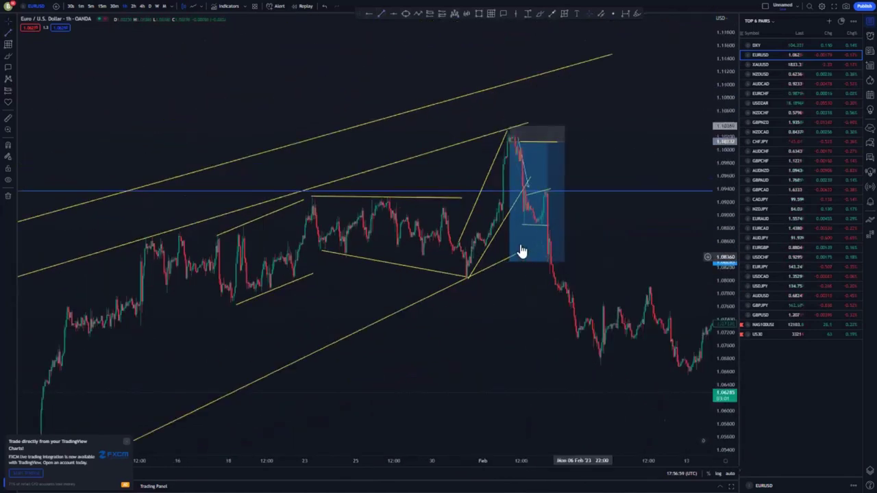
{"action": "left_click_drag", "start_coordinate": [554, 195], "coordinate": [439, 147]}
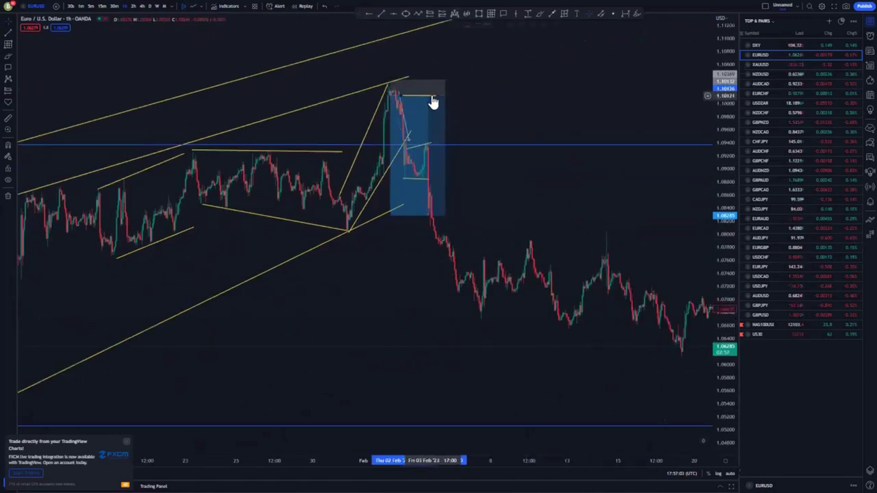
{"action": "key", "text": "Delete"}
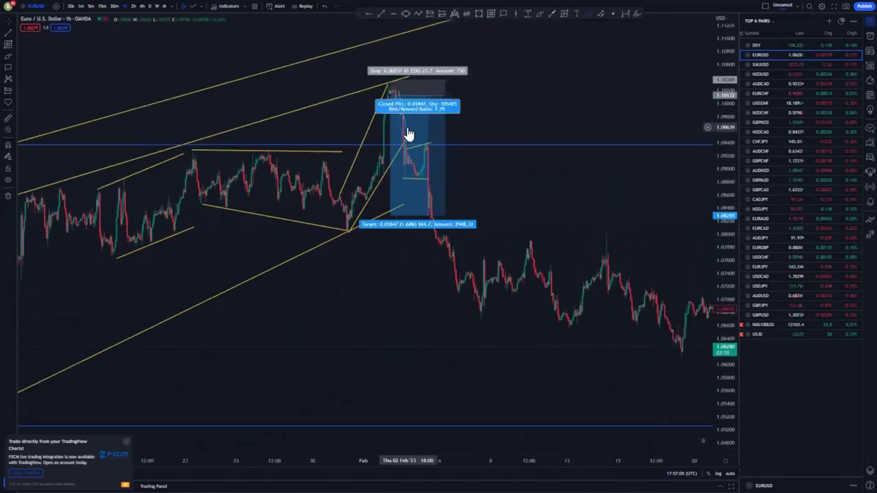
{"action": "left_click", "coordinate": [548, 24]}
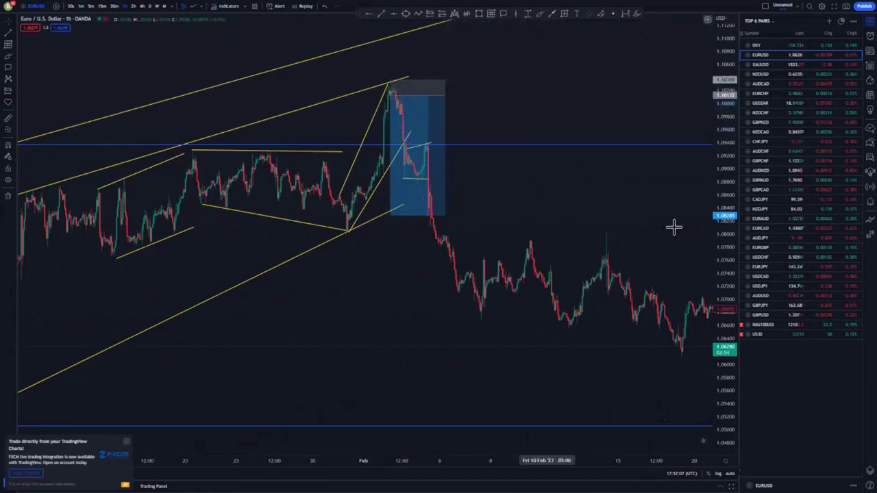
Remove the freehand mark from the February 2 high on the 15-minute timeframe, and draw two short ascending trend lines enclosing the consolidation there
{"action": "left_click_drag", "start_coordinate": [724, 258], "coordinate": [724, 168]}
{"action": "left_click_drag", "start_coordinate": [590, 199], "coordinate": [729, 244]}
{"action": "scroll", "coordinate": [405, 205], "scroll_direction": "up", "scroll_amount": 6}
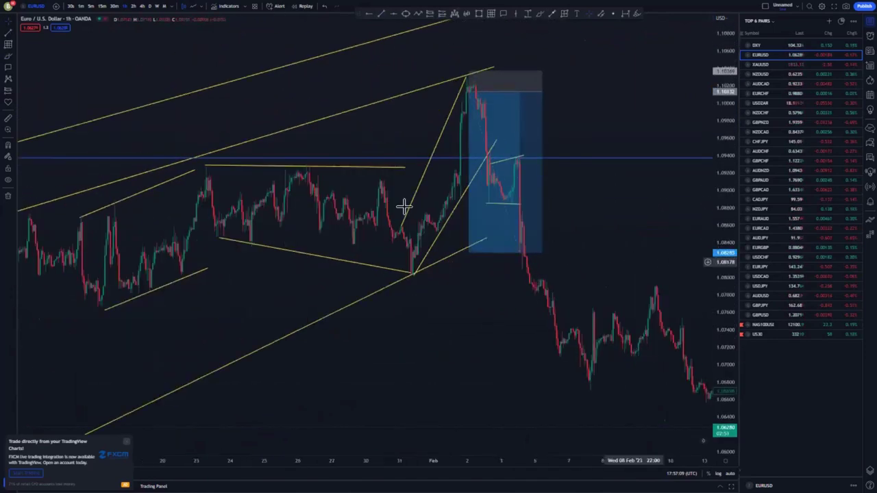
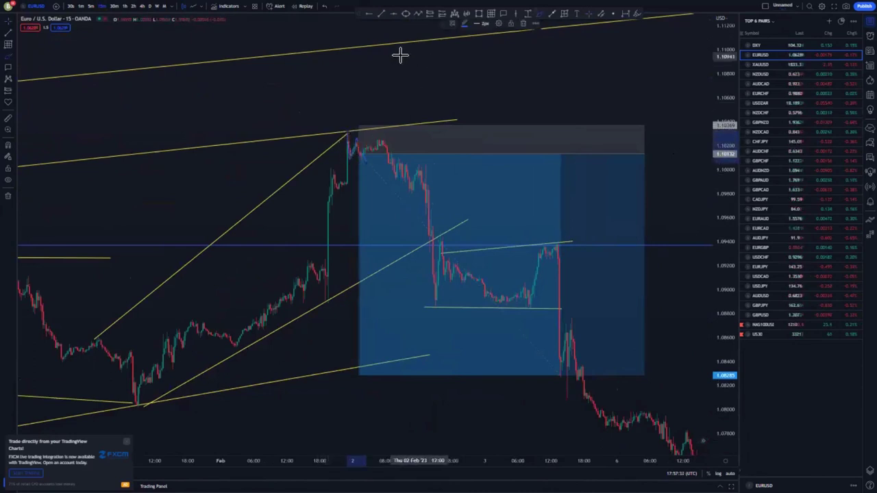
{"action": "left_click", "coordinate": [525, 24]}
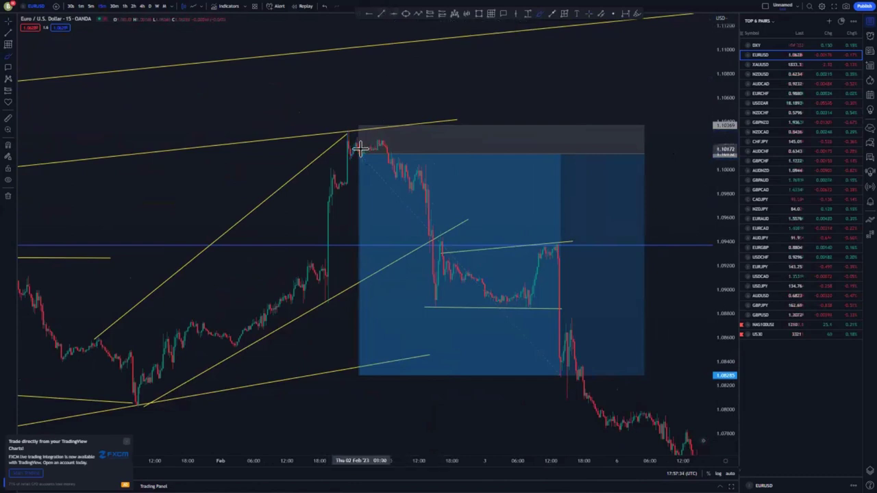
{"action": "left_click", "coordinate": [382, 135]}
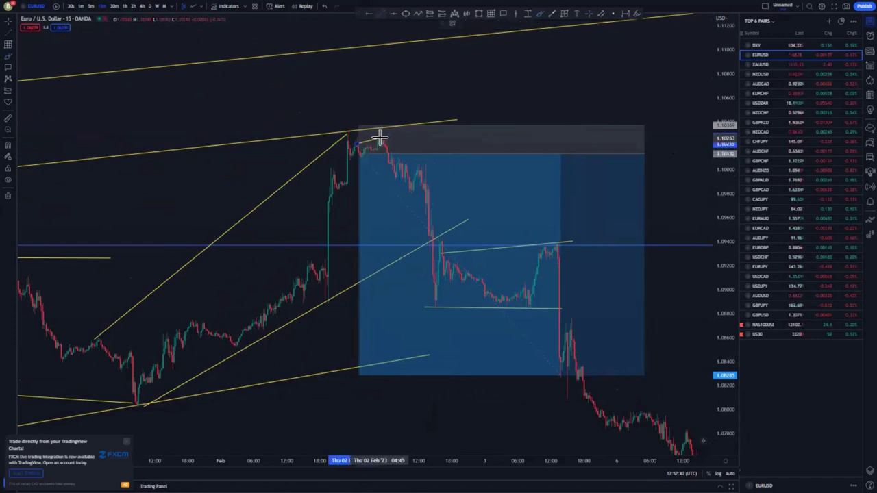
{"action": "left_click", "coordinate": [381, 138]}
{"action": "left_click", "coordinate": [480, 98]}
{"action": "left_click", "coordinate": [383, 14]}
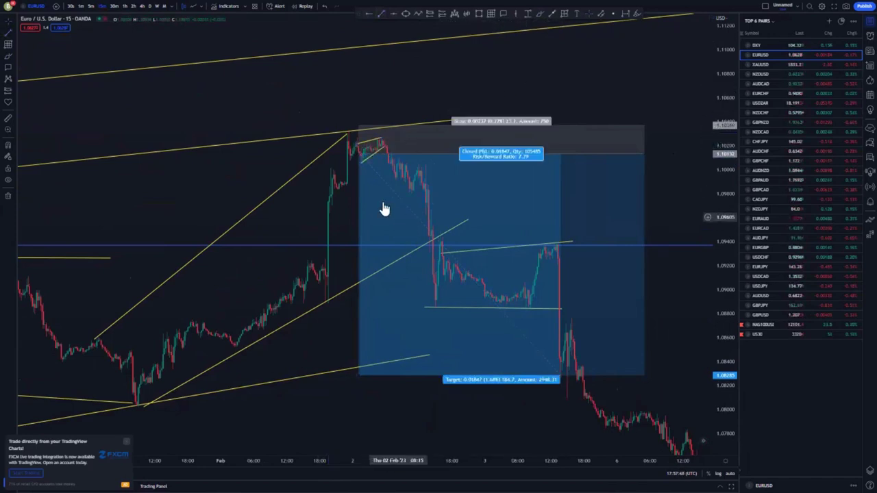
Move the short position to the small channel's breakdown with entry at 1.10148, stop at 1.10322 and target at about 1.0990
{"action": "left_click_drag", "start_coordinate": [384, 208], "coordinate": [412, 199]}
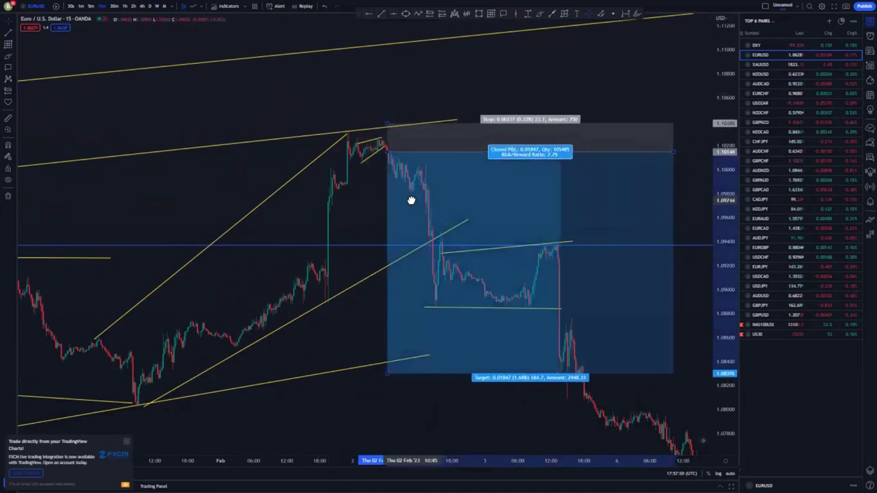
{"action": "mouse_move", "coordinate": [387, 123]}
{"action": "left_mouse_down"}
{"action": "mouse_move", "coordinate": [388, 137]}
{"action": "mouse_move", "coordinate": [388, 130]}
{"action": "left_mouse_up"}
{"action": "left_click_drag", "start_coordinate": [315, 183], "coordinate": [220, 139]}
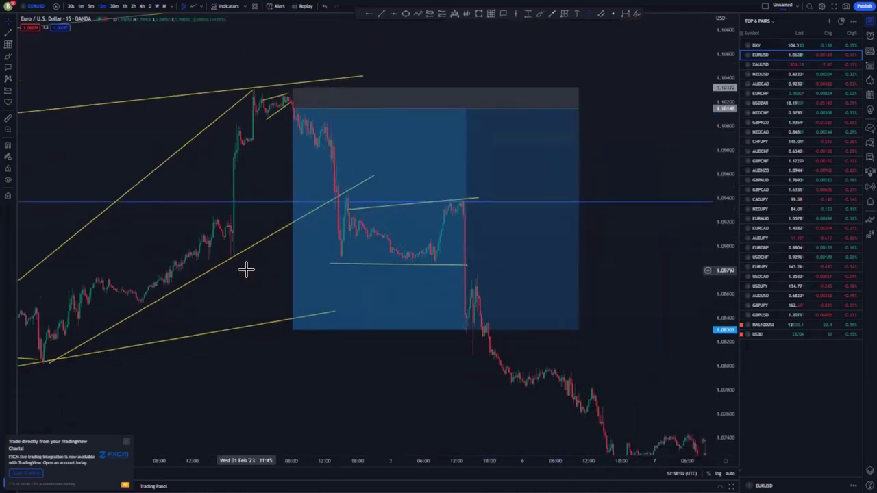
{"action": "scroll", "coordinate": [247, 270], "scroll_direction": "down", "scroll_amount": 3}
{"action": "scroll", "coordinate": [608, 297], "scroll_direction": "down", "scroll_amount": 9}
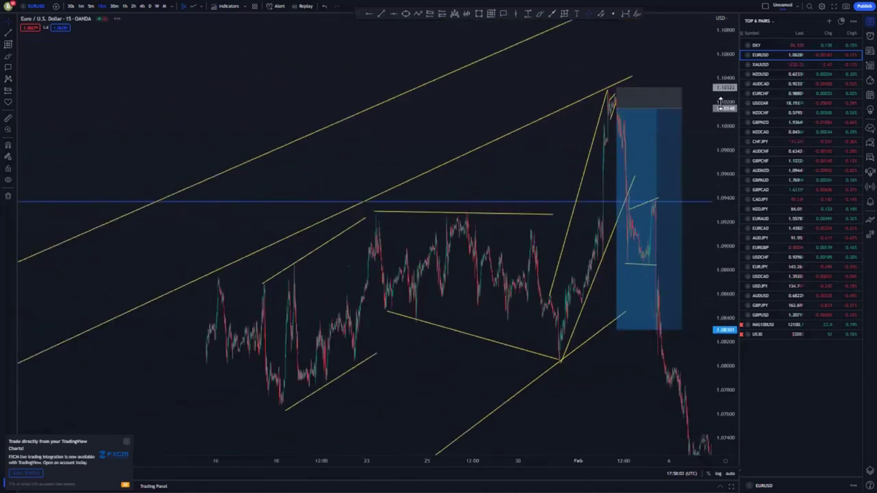
{"action": "left_click_drag", "start_coordinate": [719, 99], "coordinate": [717, 229]}
{"action": "scroll", "coordinate": [506, 242], "scroll_direction": "up", "scroll_amount": 3}
{"action": "scroll", "coordinate": [505, 246], "scroll_direction": "up", "scroll_amount": 5}
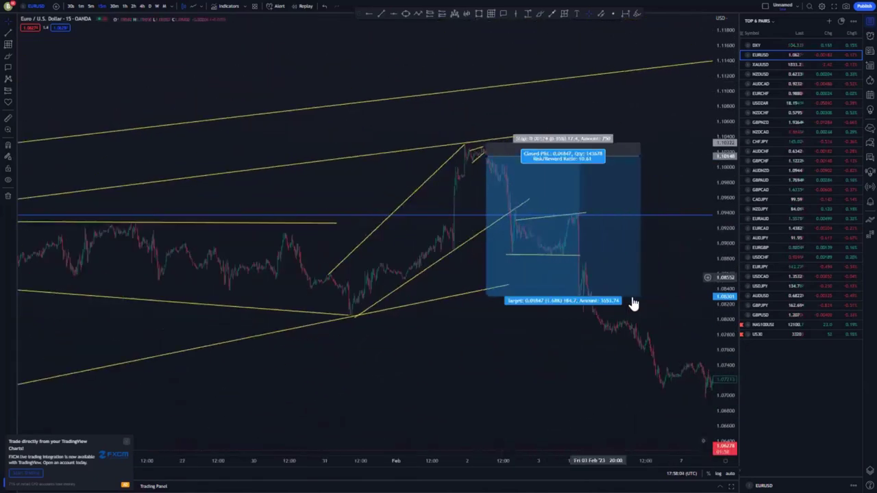
{"action": "mouse_move", "coordinate": [453, 335]}
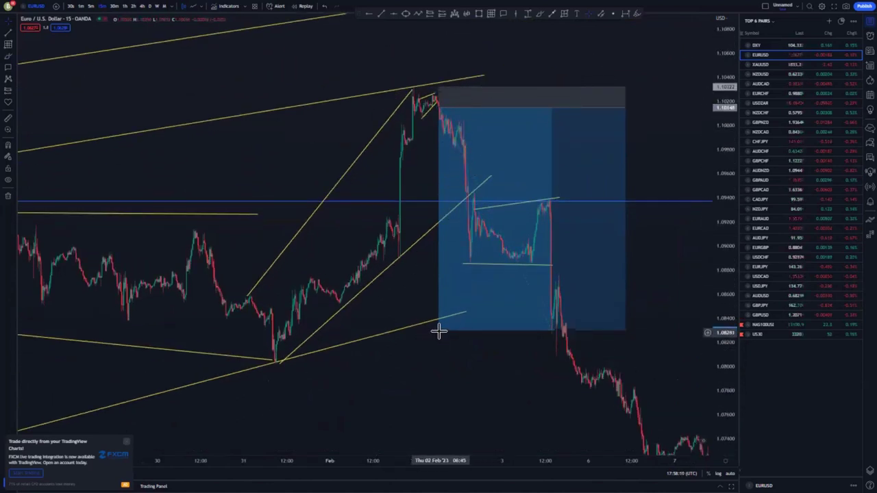
{"action": "left_click_drag", "start_coordinate": [439, 334], "coordinate": [438, 136]}
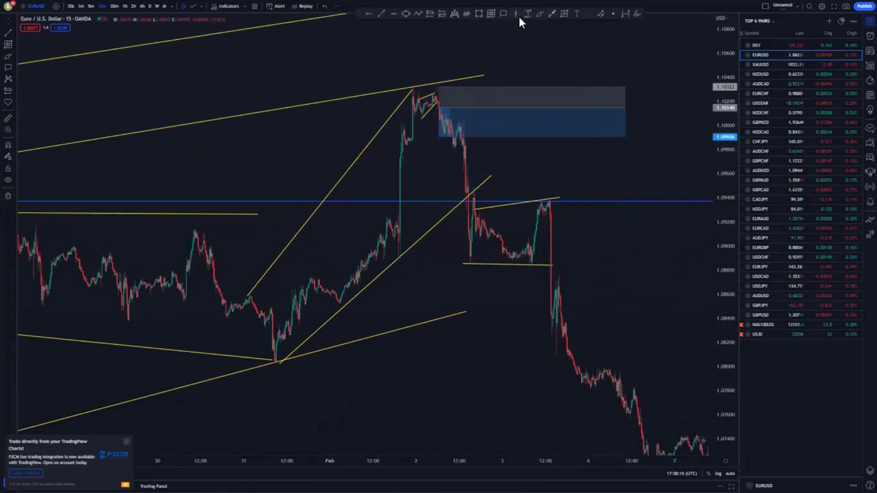
Draw a short horizontal line at the entry price of 1.10156, and extend the short position's target to about 1.0892
{"action": "left_click", "coordinate": [381, 13]}
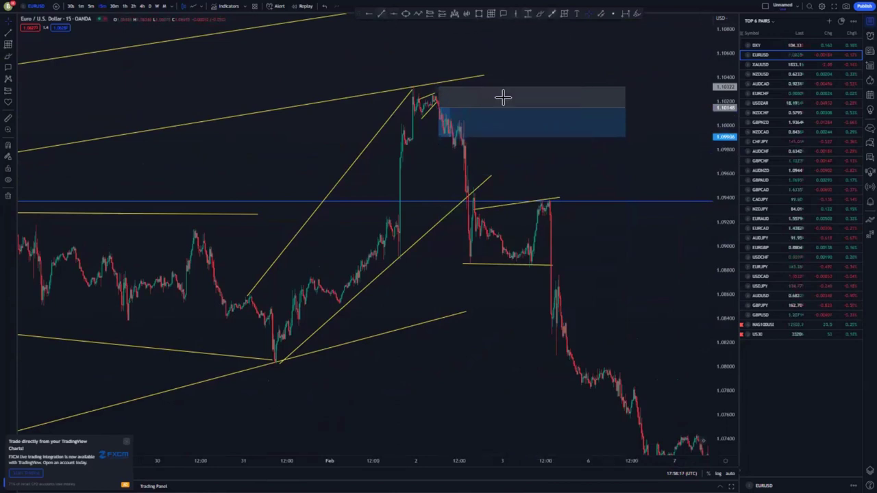
{"action": "left_click", "coordinate": [452, 106]}
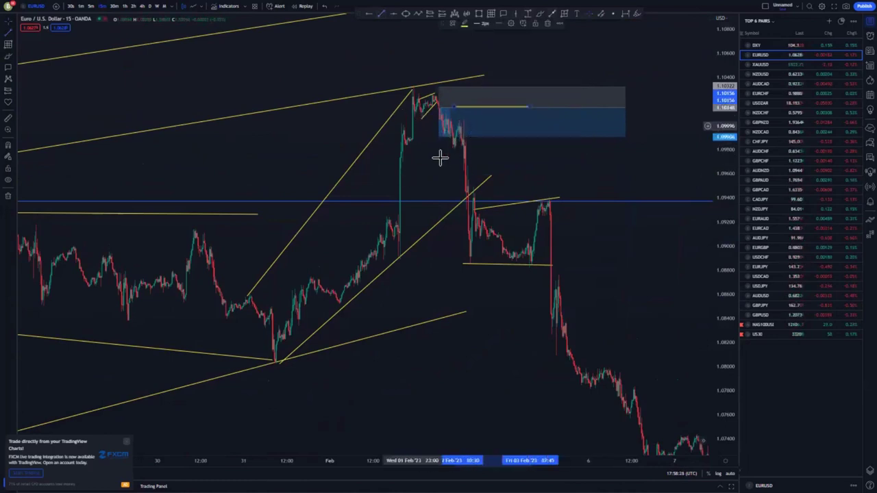
{"action": "left_click_drag", "start_coordinate": [432, 137], "coordinate": [448, 266]}
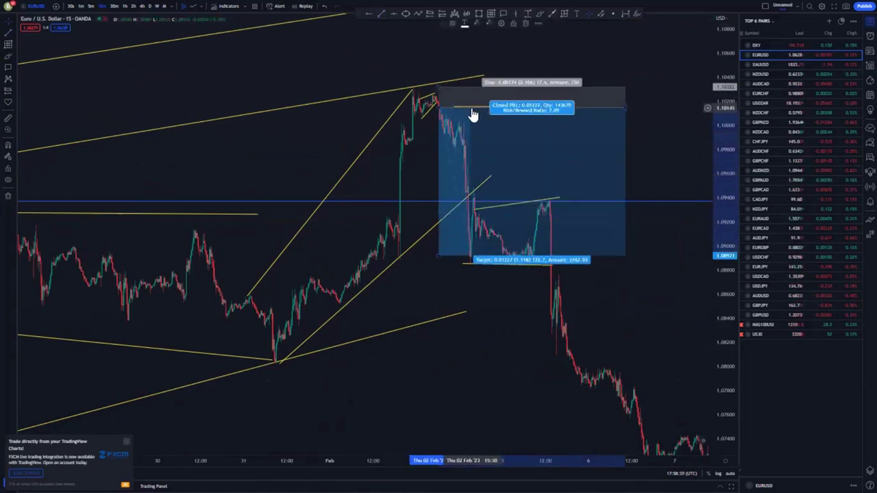
Delete the short position and its entry line, and switch the chart to the 1-hour timeframe
{"action": "key", "text": "Delete"}
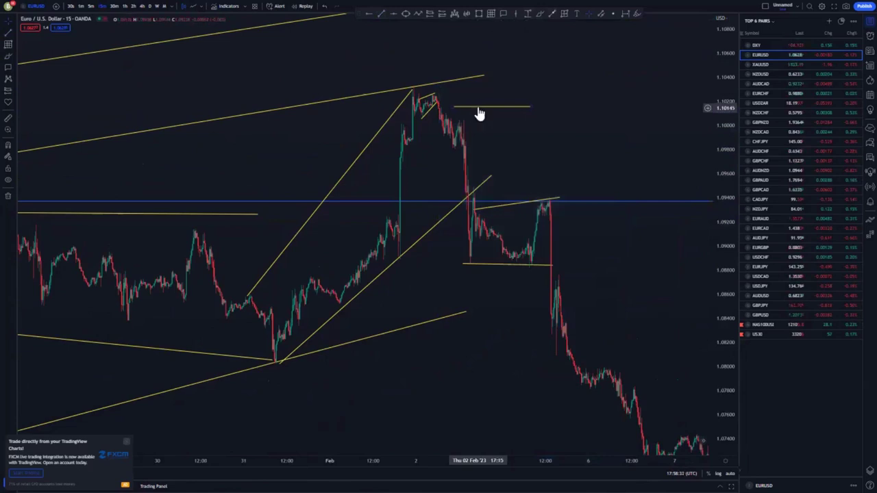
{"action": "left_click", "coordinate": [126, 6]}
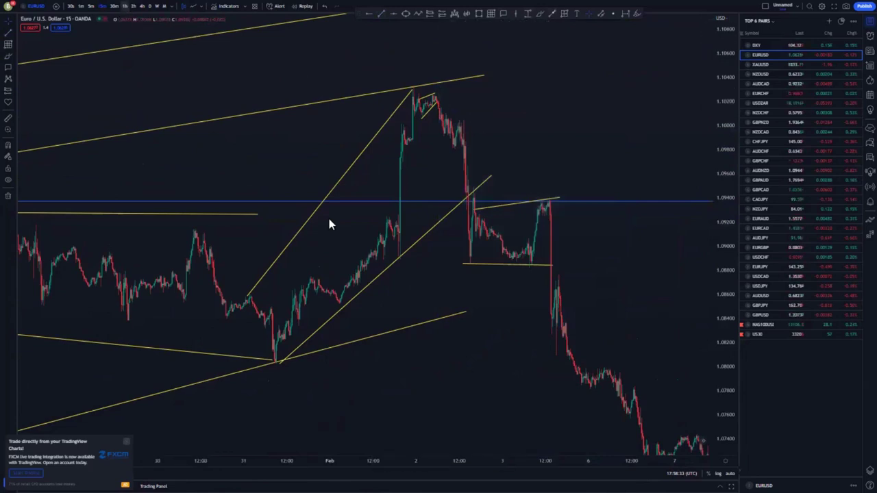
Mark the February 2 high with a freehand stroke on the 1-hour chart, and remove the stroke
{"action": "scroll", "coordinate": [598, 328], "scroll_direction": "up", "scroll_amount": 2}
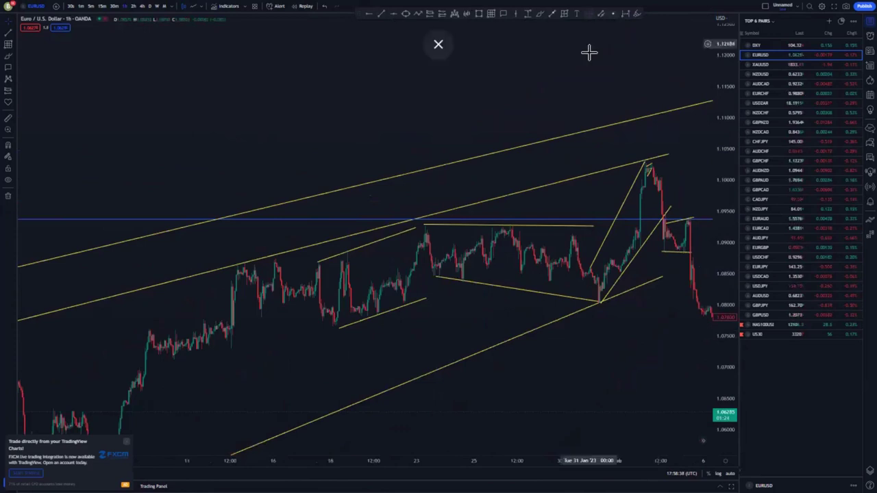
{"action": "left_click_drag", "start_coordinate": [522, 67], "coordinate": [378, 64]}
{"action": "scroll", "coordinate": [707, 299], "scroll_direction": "up", "scroll_amount": 4}
{"action": "left_click_drag", "start_coordinate": [660, 248], "coordinate": [558, 251]}
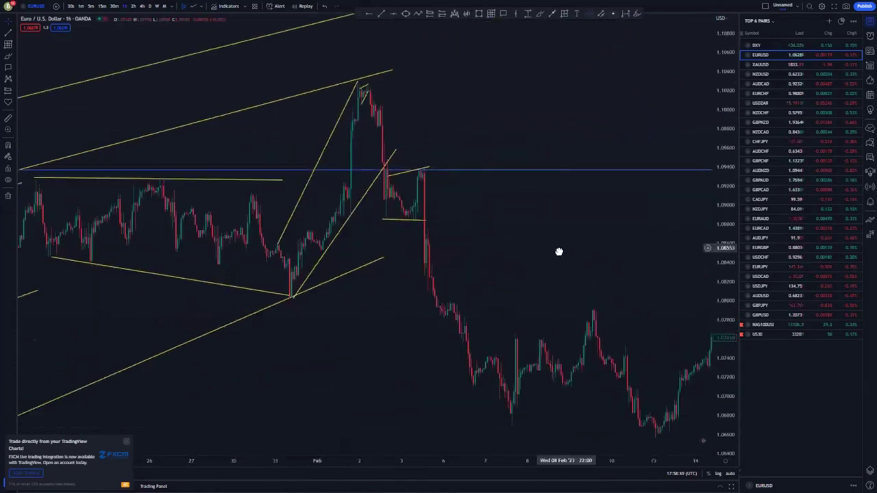
{"action": "left_click_drag", "start_coordinate": [486, 250], "coordinate": [626, 252]}
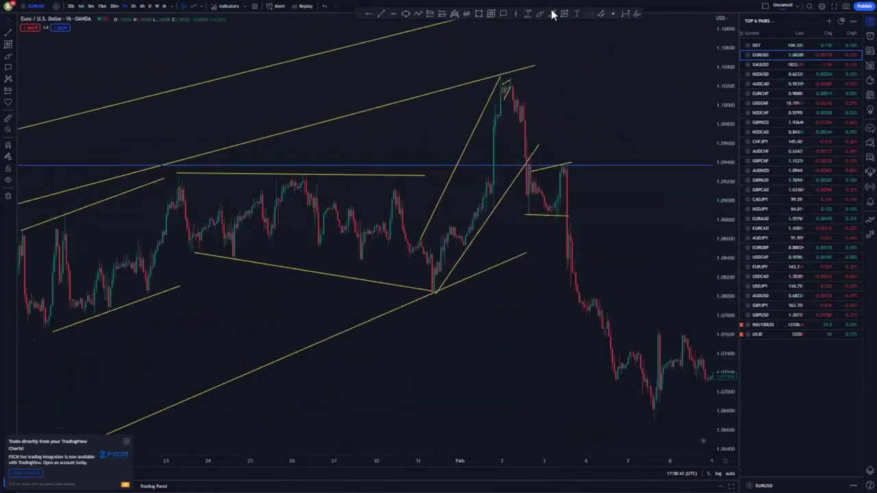
{"action": "mouse_move", "coordinate": [504, 68]}
{"action": "left_mouse_down"}
{"action": "mouse_move", "coordinate": [484, 87]}
{"action": "mouse_move", "coordinate": [409, 290]}
{"action": "mouse_move", "coordinate": [531, 126]}
{"action": "mouse_move", "coordinate": [502, 64]}
{"action": "left_mouse_up"}
{"action": "left_click", "coordinate": [523, 27]}
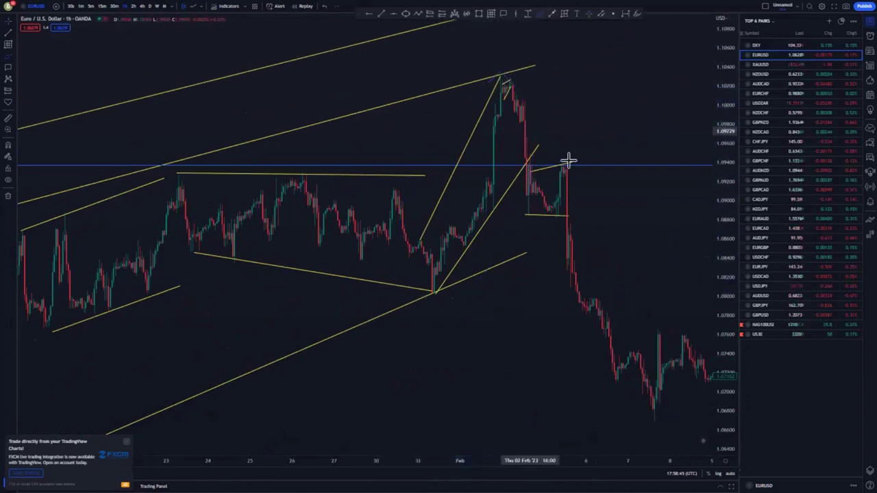
Place a short position at the February 3 channel's breakdown with entry at 1.08781 and stop at 1.09487
{"action": "left_click", "coordinate": [426, 16]}
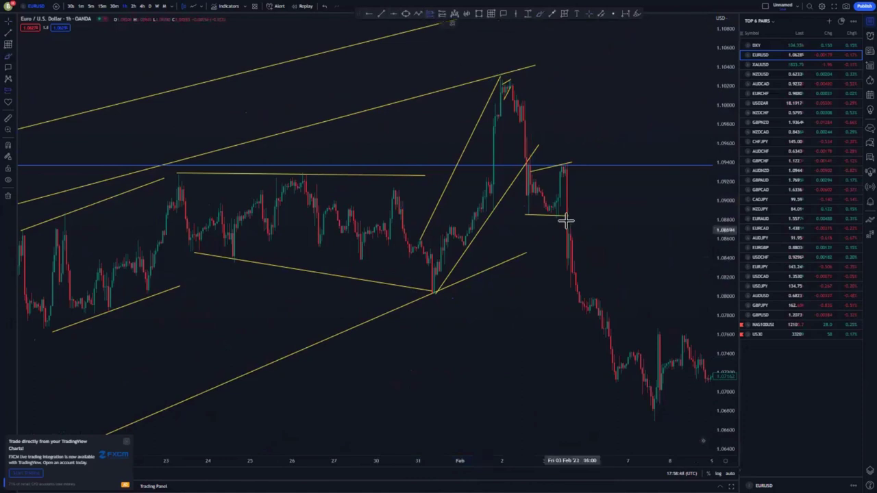
{"action": "left_click", "coordinate": [567, 221]}
{"action": "left_click_drag", "start_coordinate": [568, 151], "coordinate": [568, 154]}
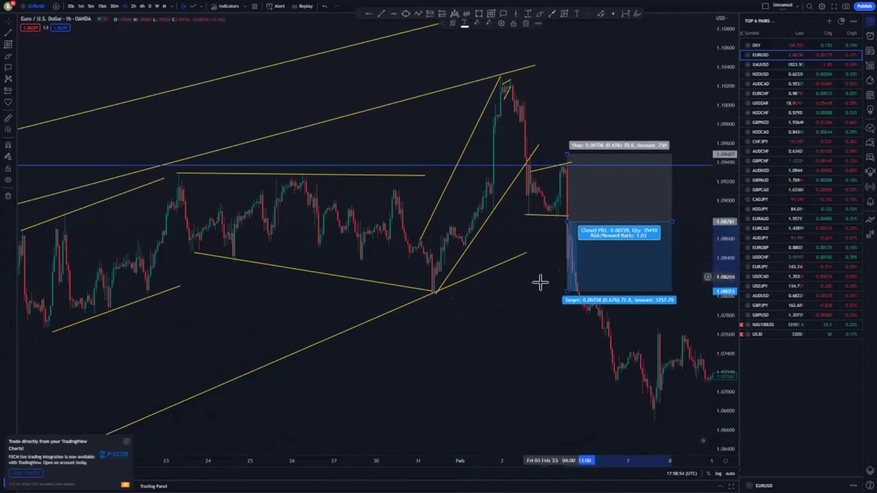
Extend the short position's target further down the decline, and delete the position
{"action": "left_click", "coordinate": [433, 234]}
{"action": "left_click_drag", "start_coordinate": [433, 234], "coordinate": [399, 216]}
{"action": "scroll", "coordinate": [525, 257], "scroll_direction": "down", "scroll_amount": 5}
{"action": "left_click_drag", "start_coordinate": [724, 155], "coordinate": [725, 261]}
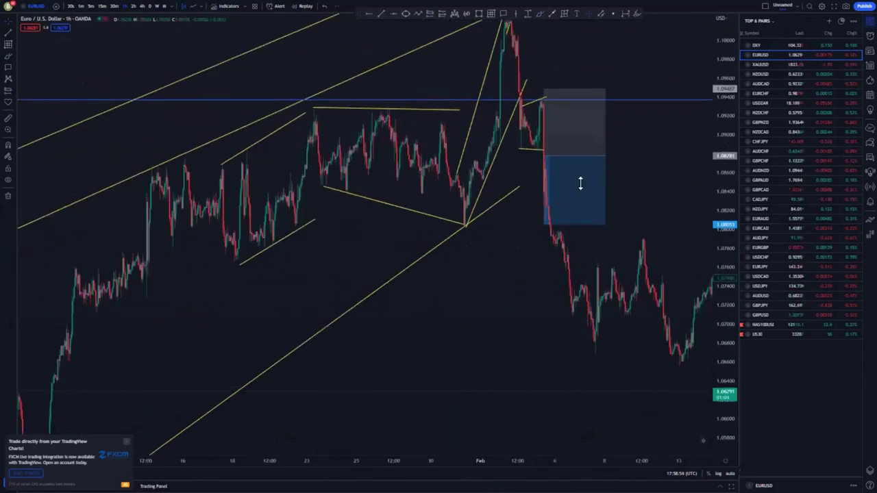
{"action": "left_click_drag", "start_coordinate": [554, 237], "coordinate": [562, 314]}
{"action": "key", "text": "Delete"}
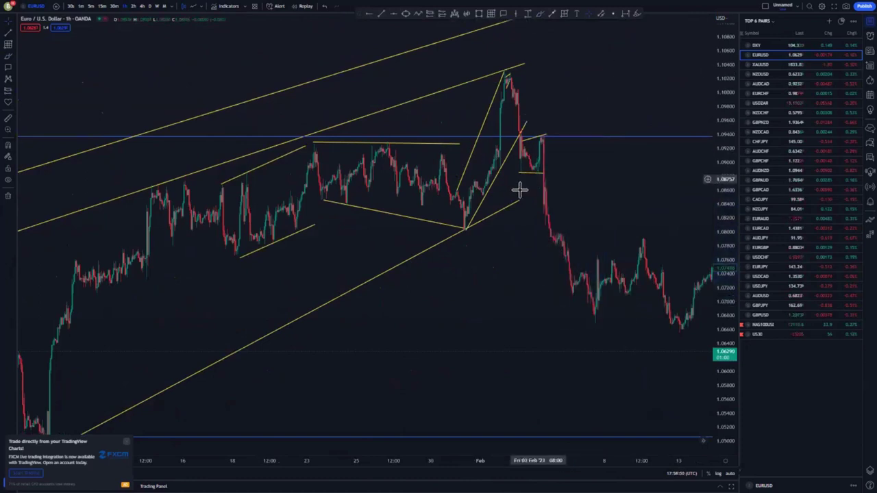
Remove the blue horizontal line at about 1.0937, and switch the chart to the 15-minute timeframe
{"action": "scroll", "coordinate": [521, 176], "scroll_direction": "up", "scroll_amount": 3}
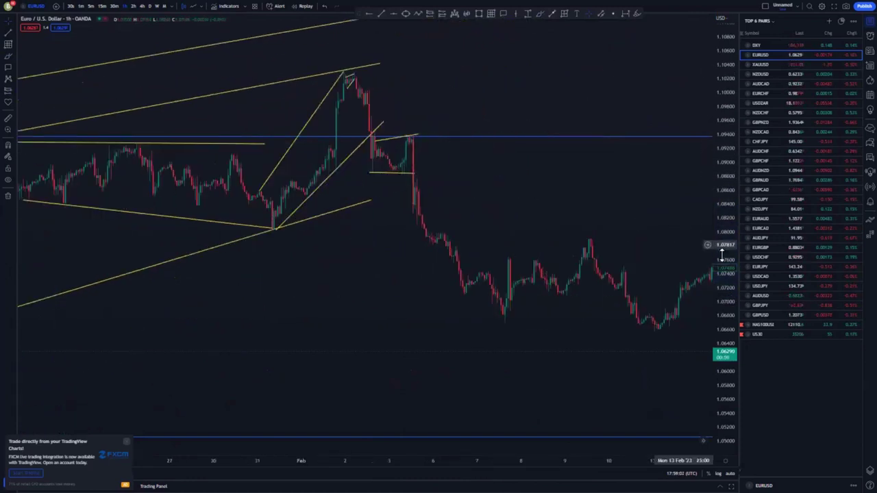
{"action": "left_click_drag", "start_coordinate": [730, 255], "coordinate": [726, 118]}
{"action": "left_click_drag", "start_coordinate": [544, 180], "coordinate": [720, 203]}
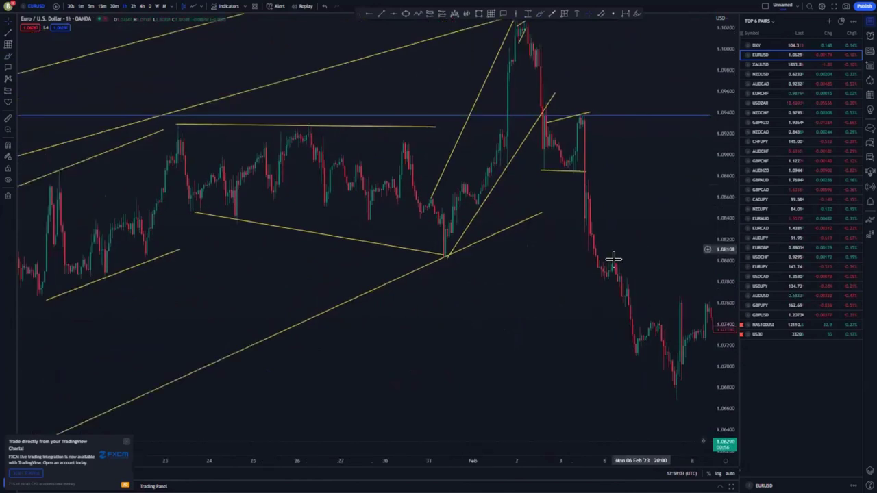
{"action": "scroll", "coordinate": [554, 202], "scroll_direction": "up", "scroll_amount": 5}
{"action": "left_click_drag", "start_coordinate": [566, 171], "coordinate": [602, 221]}
{"action": "scroll", "coordinate": [556, 227], "scroll_direction": "up", "scroll_amount": 3}
{"action": "left_click_drag", "start_coordinate": [721, 256], "coordinate": [724, 130]}
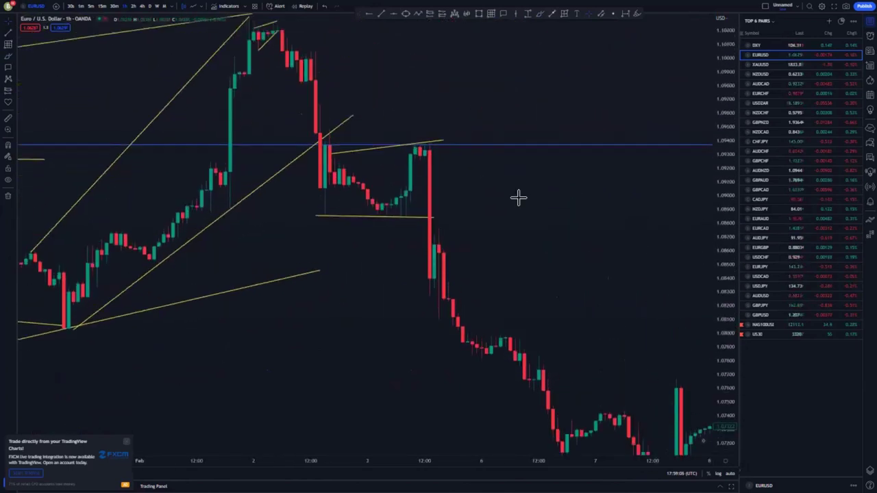
{"action": "left_click_drag", "start_coordinate": [520, 201], "coordinate": [596, 226]}
{"action": "left_click_drag", "start_coordinate": [433, 186], "coordinate": [442, 187]}
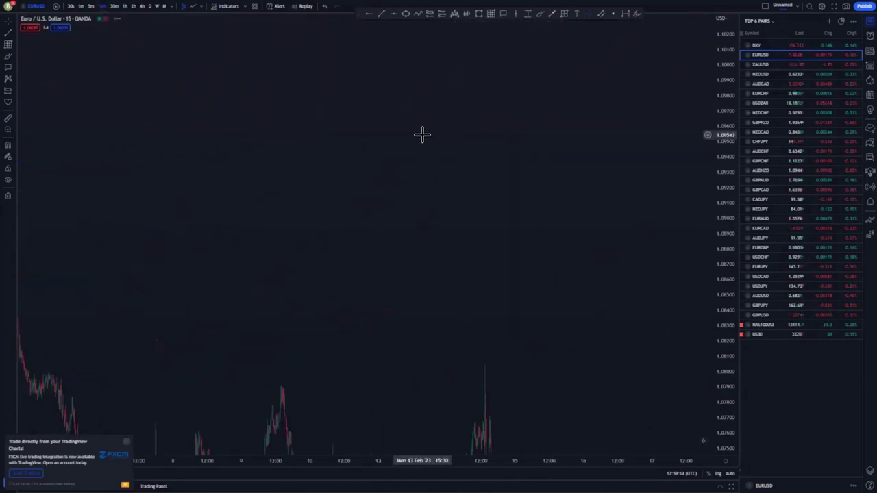
Reset the chart view, and move the end of the February 3 channel's lower trend line to about 1.0882
{"action": "right_click", "coordinate": [434, 137]}
{"action": "left_click", "coordinate": [439, 141]}
{"action": "scroll", "coordinate": [364, 197], "scroll_direction": "down", "scroll_amount": 5}
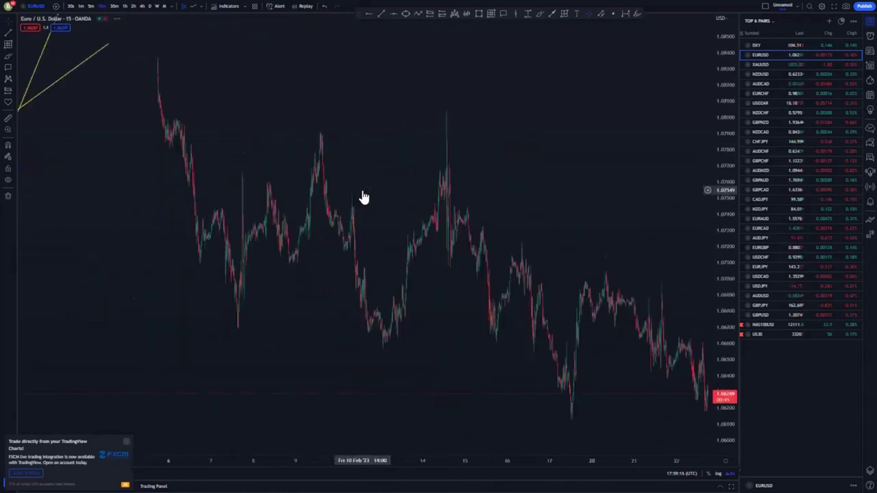
{"action": "left_click_drag", "start_coordinate": [471, 144], "coordinate": [674, 169]}
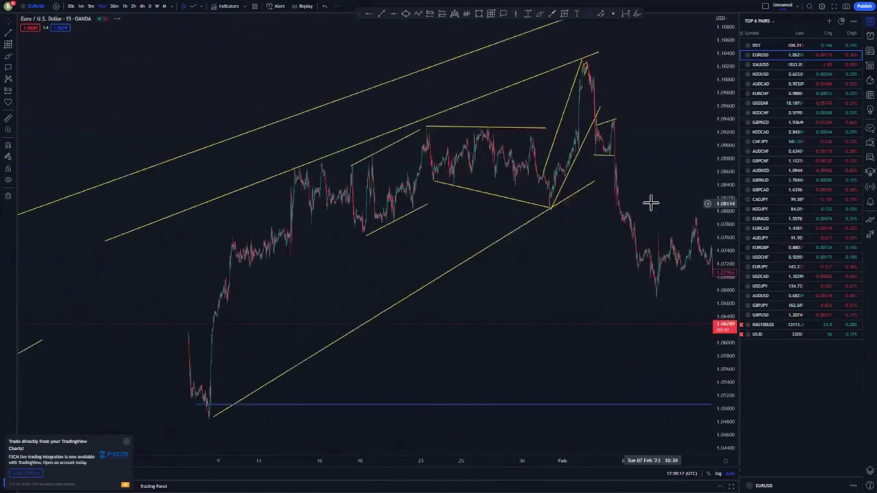
{"action": "scroll", "coordinate": [651, 202], "scroll_direction": "up", "scroll_amount": 5}
{"action": "left_click_drag", "start_coordinate": [645, 217], "coordinate": [675, 221]}
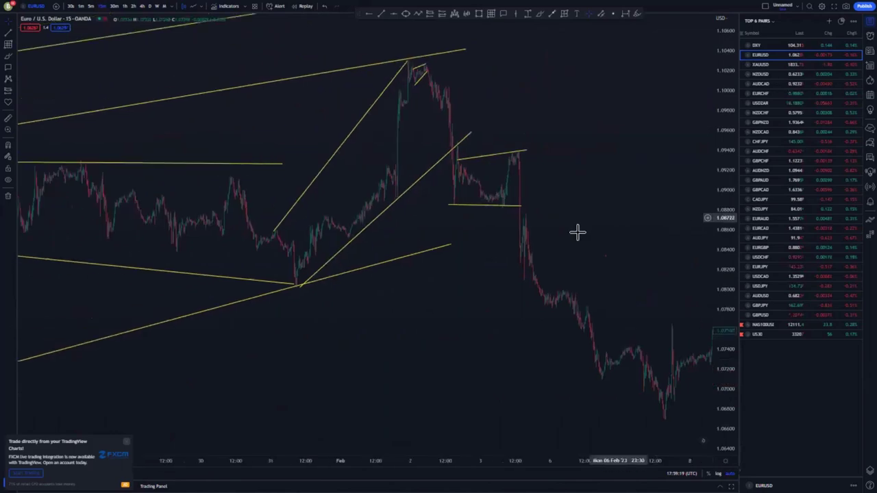
{"action": "scroll", "coordinate": [583, 233], "scroll_direction": "up", "scroll_amount": 5}
{"action": "left_click_drag", "start_coordinate": [723, 204], "coordinate": [721, 120]}
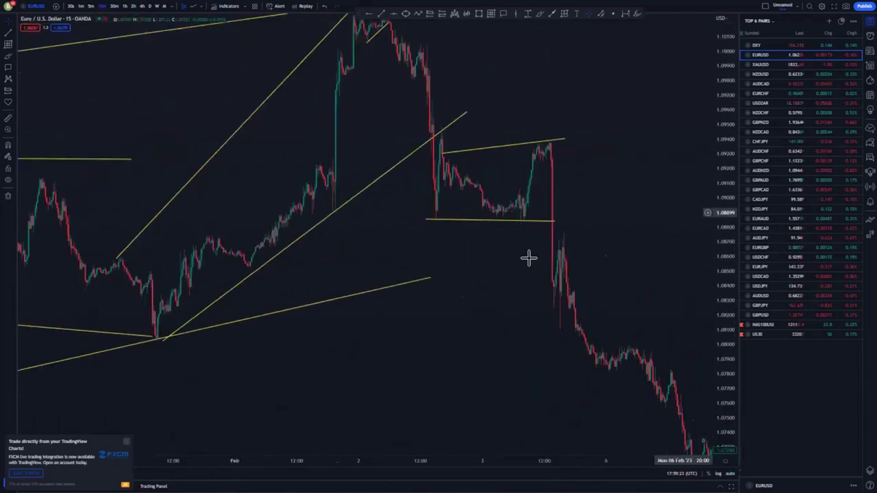
{"action": "scroll", "coordinate": [528, 261], "scroll_direction": "up", "scroll_amount": 4}
{"action": "left_click_drag", "start_coordinate": [435, 220], "coordinate": [442, 225]}
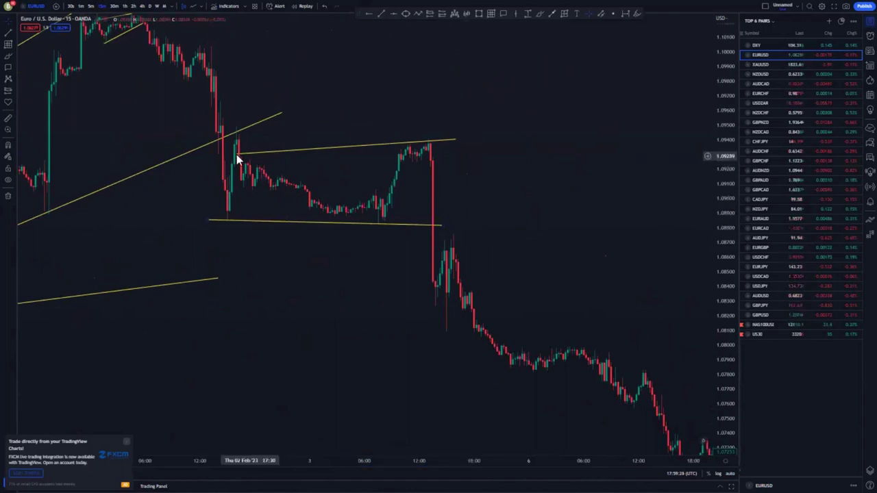
Draw freehand strokes over the February 2–3 price action, and remove them
{"action": "mouse_move", "coordinate": [205, 48]}
{"action": "left_mouse_down"}
{"action": "mouse_move", "coordinate": [235, 215]}
{"action": "mouse_move", "coordinate": [304, 217]}
{"action": "mouse_move", "coordinate": [341, 158]}
{"action": "left_mouse_up"}
{"action": "mouse_move", "coordinate": [358, 197]}
{"action": "left_mouse_down"}
{"action": "mouse_move", "coordinate": [427, 182]}
{"action": "mouse_move", "coordinate": [442, 149]}
{"action": "mouse_move", "coordinate": [471, 308]}
{"action": "left_mouse_up"}
{"action": "left_click", "coordinate": [522, 24]}
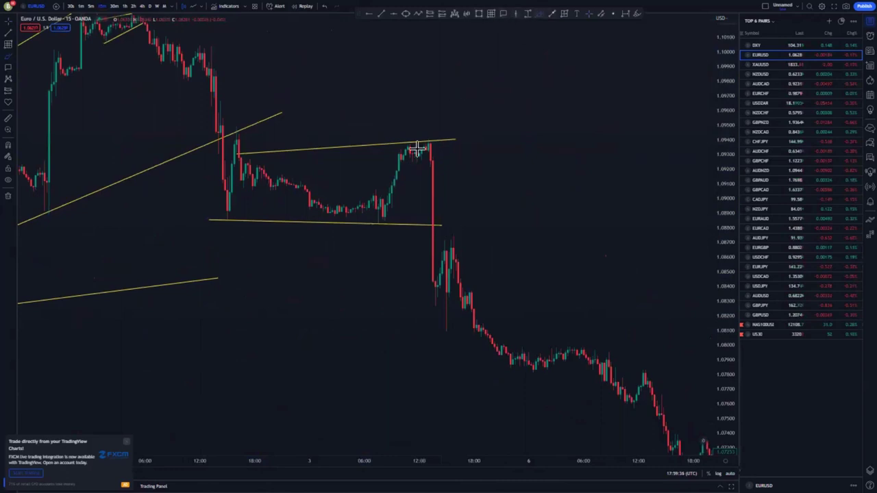
Circle the February 3 high and the first bearish candle at the upper trend line freehand, and delete the marks
{"action": "mouse_move", "coordinate": [429, 138]}
{"action": "left_mouse_down"}
{"action": "mouse_move", "coordinate": [429, 147]}
{"action": "mouse_move", "coordinate": [435, 141]}
{"action": "left_mouse_up"}
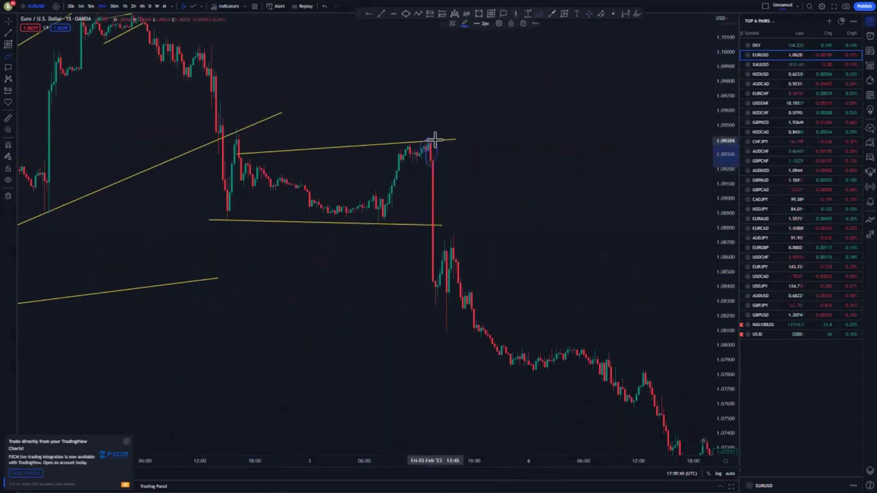
{"action": "left_click", "coordinate": [522, 24]}
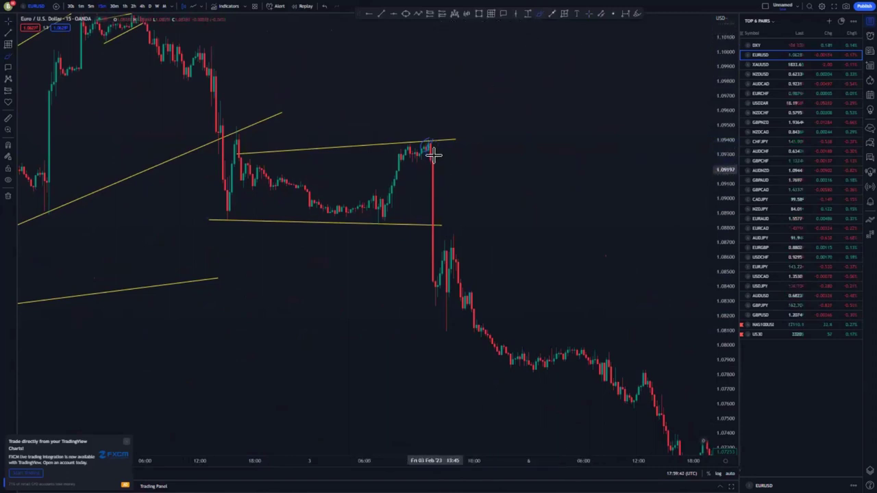
{"action": "left_click", "coordinate": [589, 13]}
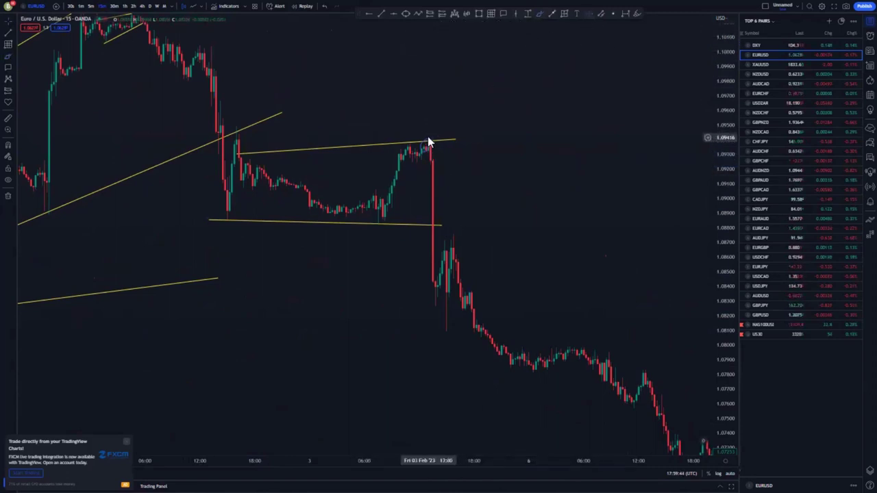
{"action": "left_click", "coordinate": [428, 137]}
{"action": "key", "text": "Delete"}
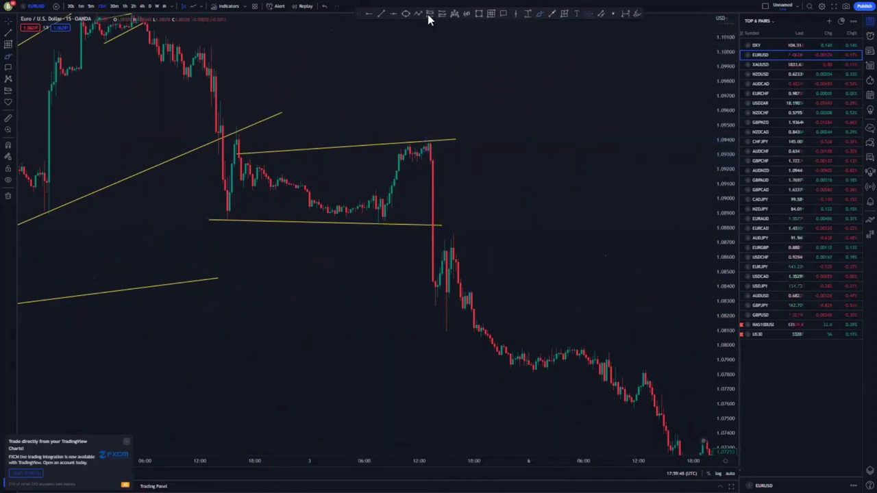
Place a short position with entry at 1.09245 and stop at 1.09521, and draw a horizontal ray from the February 2 swing high at about 1.0949
{"action": "left_click", "coordinate": [428, 15]}
{"action": "left_click", "coordinate": [430, 162]}
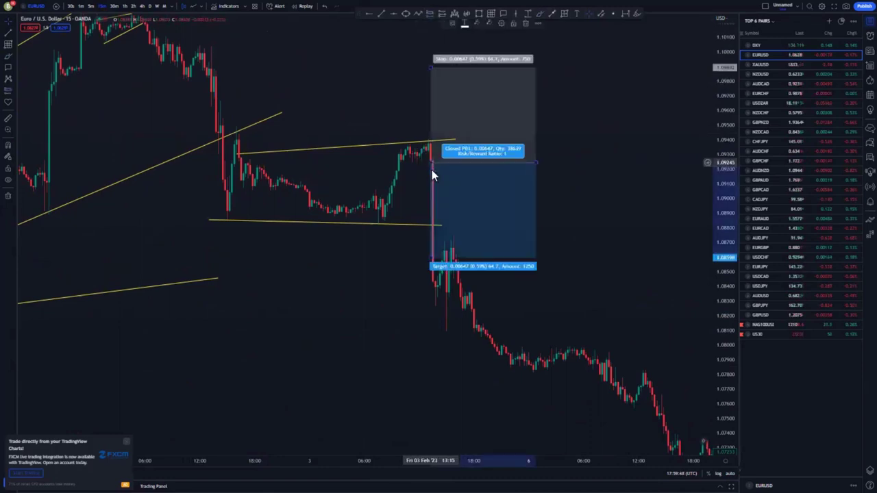
{"action": "left_click_drag", "start_coordinate": [431, 72], "coordinate": [432, 127]}
{"action": "left_click", "coordinate": [381, 13]}
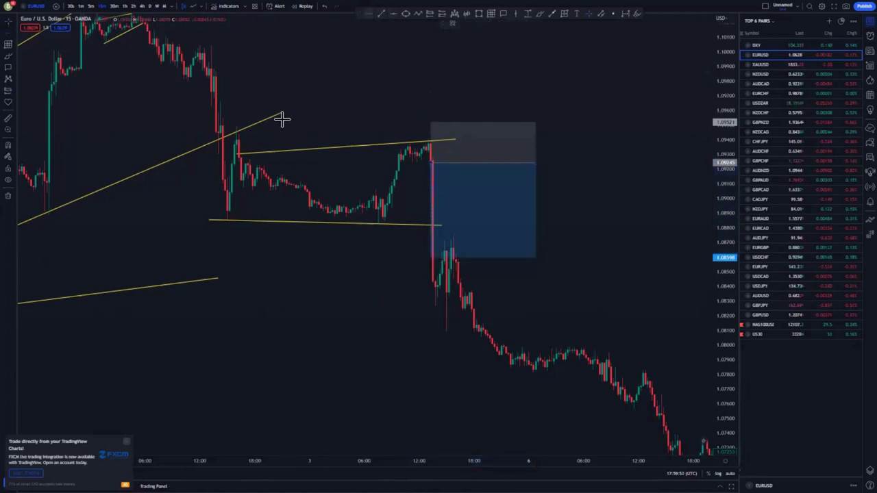
{"action": "left_click", "coordinate": [237, 127]}
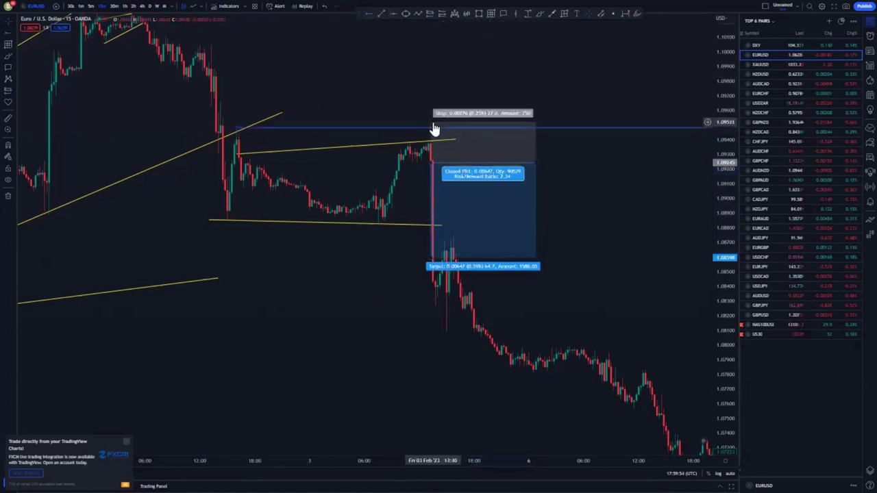
On the 1-hour timeframe, extend the short position's target to about 1.0676, and delete the position
{"action": "scroll", "coordinate": [229, 173], "scroll_direction": "down", "scroll_amount": 3}
{"action": "left_click_drag", "start_coordinate": [405, 326], "coordinate": [315, 218]}
{"action": "scroll", "coordinate": [315, 218], "scroll_direction": "down", "scroll_amount": 2}
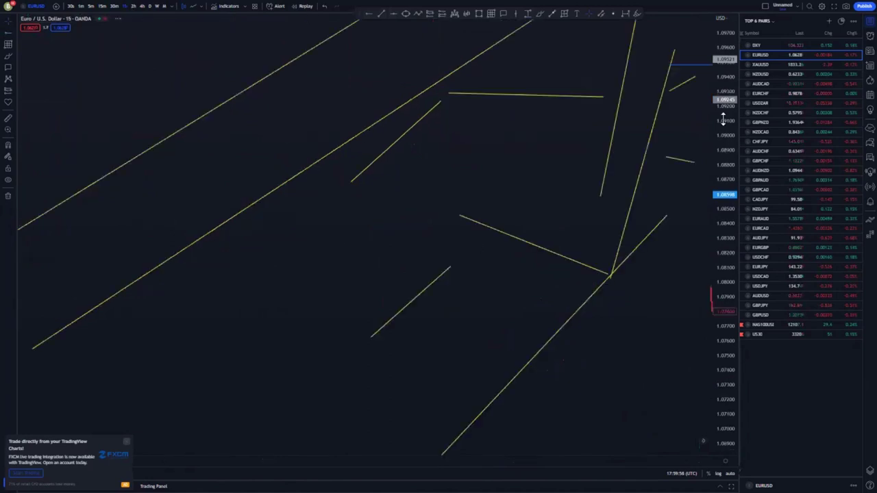
{"action": "left_click_drag", "start_coordinate": [723, 114], "coordinate": [675, 335]}
{"action": "left_click_drag", "start_coordinate": [624, 326], "coordinate": [391, 258]}
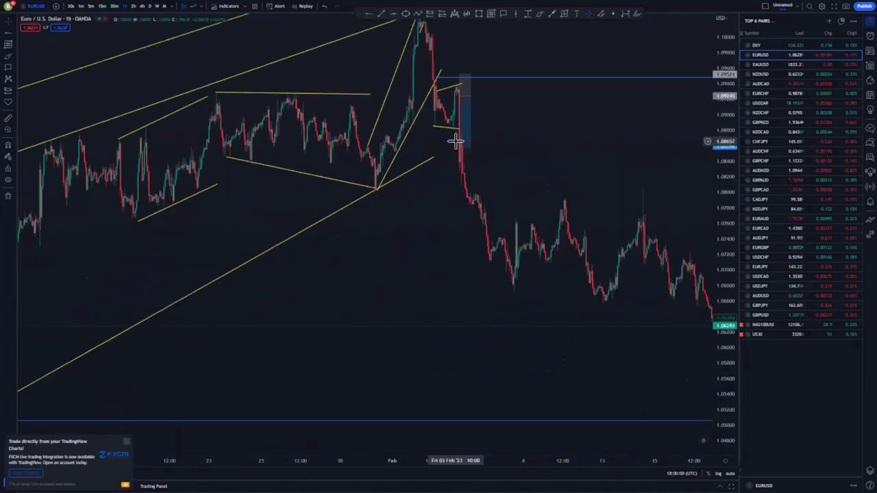
{"action": "left_click_drag", "start_coordinate": [459, 150], "coordinate": [485, 290]}
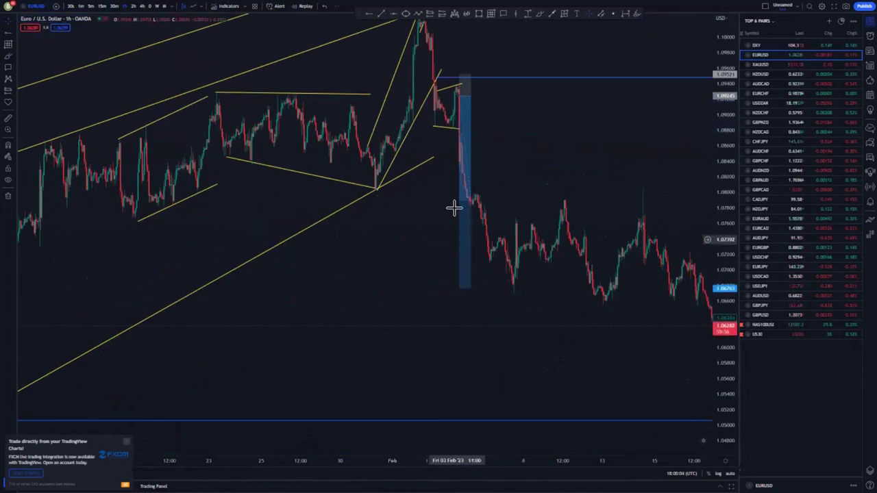
{"action": "key", "text": "Delete"}
Draw two short ascending trend lines enclosing the small February 6 consolidation on the 1-hour chart
{"action": "scroll", "coordinate": [478, 279], "scroll_direction": "up", "scroll_amount": 5}
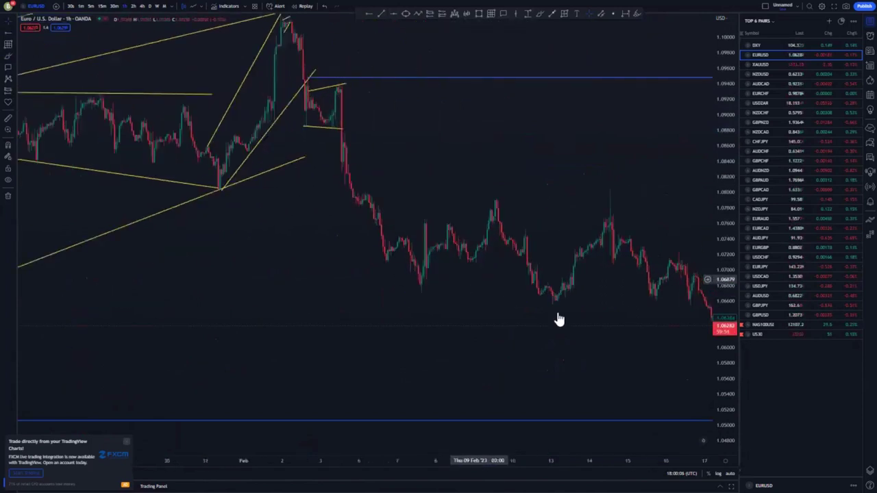
{"action": "left_click_drag", "start_coordinate": [462, 293], "coordinate": [370, 261]}
{"action": "scroll", "coordinate": [409, 273], "scroll_direction": "down", "scroll_amount": 2}
{"action": "left_click_drag", "start_coordinate": [724, 289], "coordinate": [723, 179]}
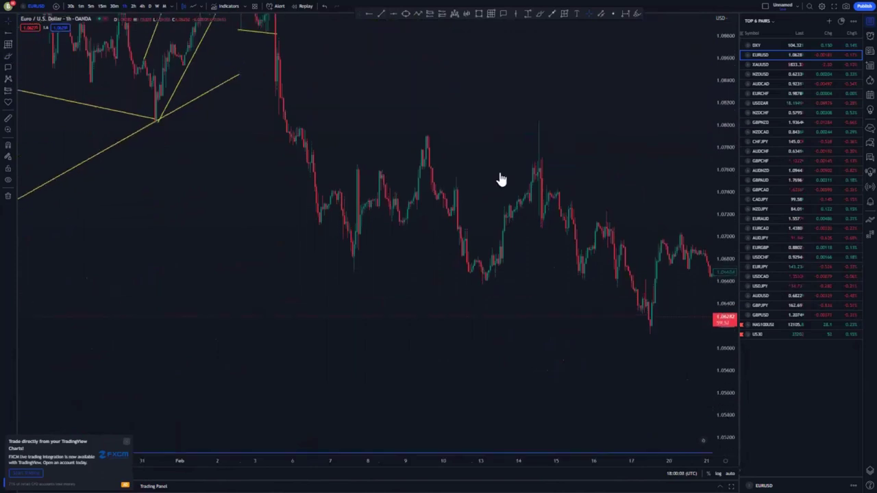
{"action": "left_click_drag", "start_coordinate": [434, 135], "coordinate": [463, 162]}
{"action": "mouse_move", "coordinate": [319, 157]}
{"action": "left_mouse_down"}
{"action": "mouse_move", "coordinate": [333, 179]}
{"action": "mouse_move", "coordinate": [345, 176]}
{"action": "left_mouse_up"}
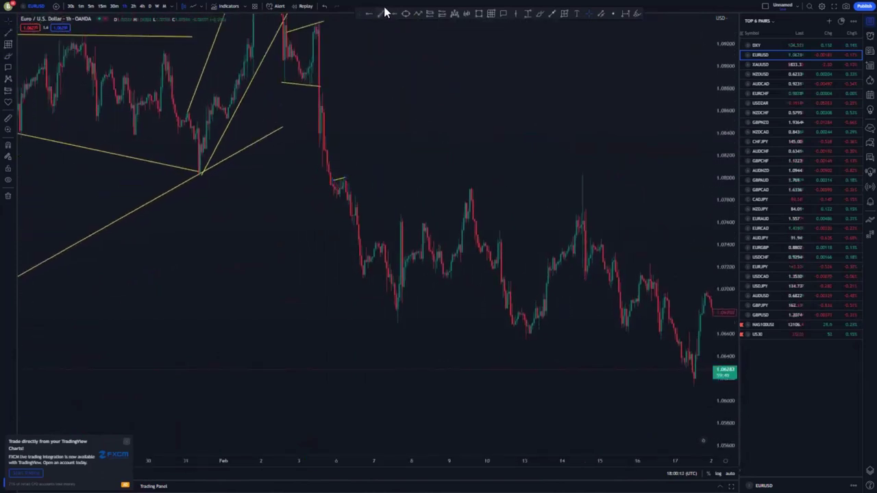
{"action": "left_click_drag", "start_coordinate": [335, 197], "coordinate": [345, 197]}
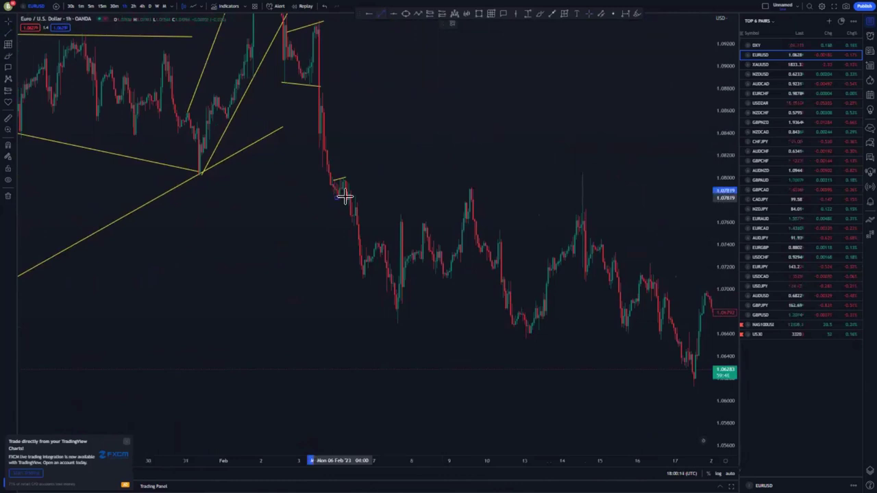
{"action": "left_click", "coordinate": [348, 194]}
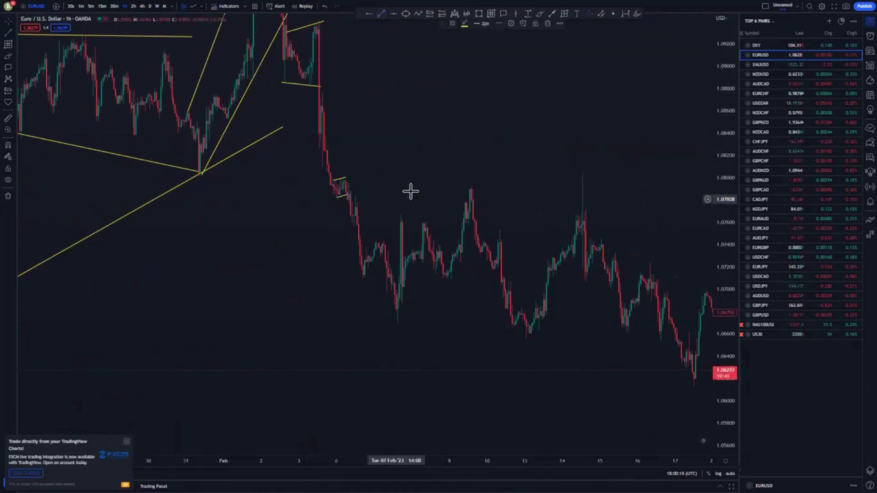
Place a short position at the breakdown of the small February 6 consolidation with entry at 1.07825 and stop at 1.08084
{"action": "left_click_drag", "start_coordinate": [422, 205], "coordinate": [538, 194]}
{"action": "scroll", "coordinate": [532, 195], "scroll_direction": "up", "scroll_amount": 5}
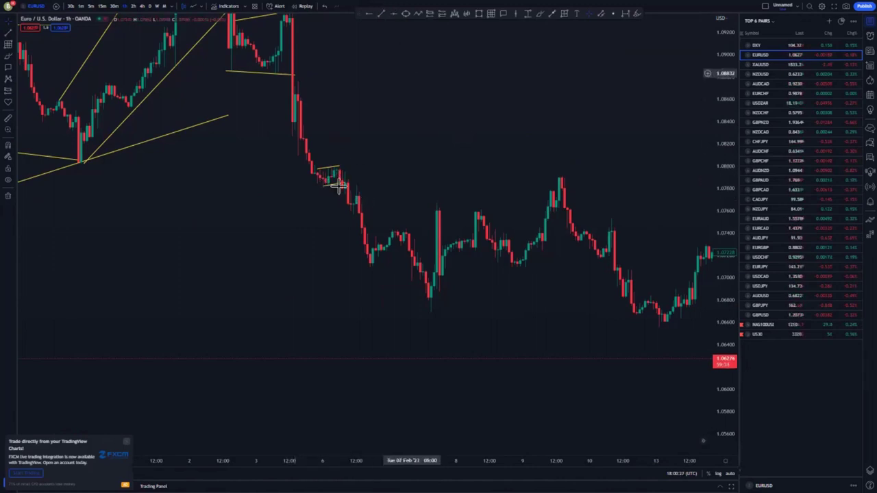
{"action": "left_click", "coordinate": [339, 185]}
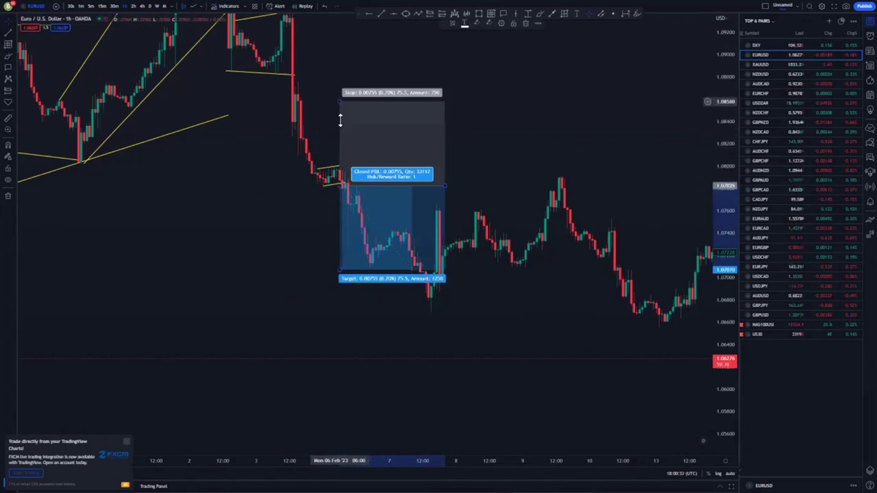
{"action": "left_click_drag", "start_coordinate": [340, 120], "coordinate": [345, 156]}
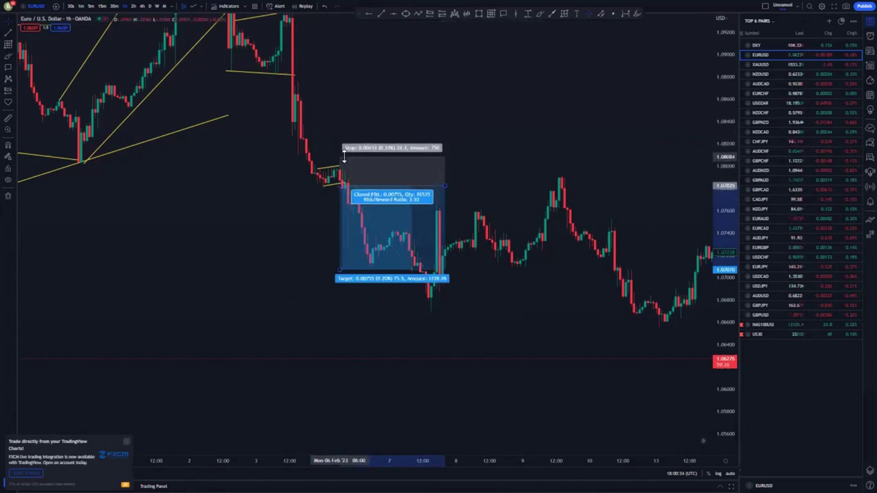
Draw a short horizontal trend line along the short position's entry level and extend the position's target to 1.06726
{"action": "left_click_drag", "start_coordinate": [278, 211], "coordinate": [123, 128]}
{"action": "scroll", "coordinate": [186, 249], "scroll_direction": "down", "scroll_amount": 6}
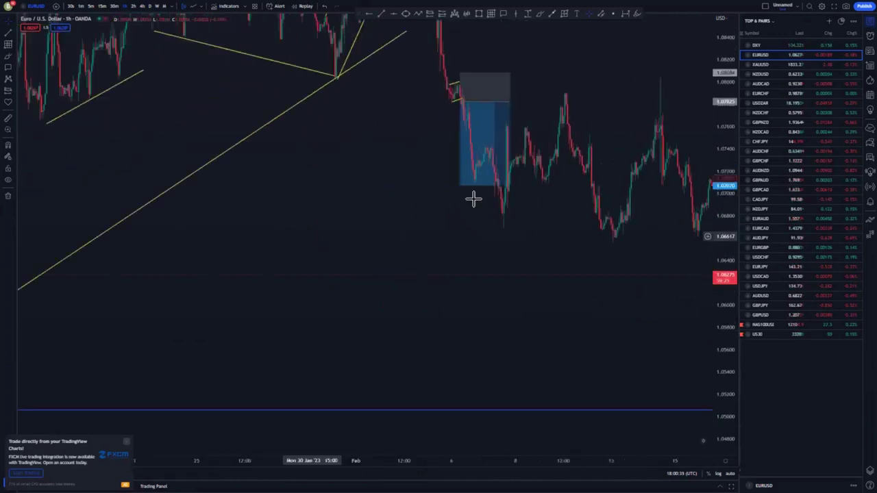
{"action": "left_click_drag", "start_coordinate": [459, 181], "coordinate": [459, 131]}
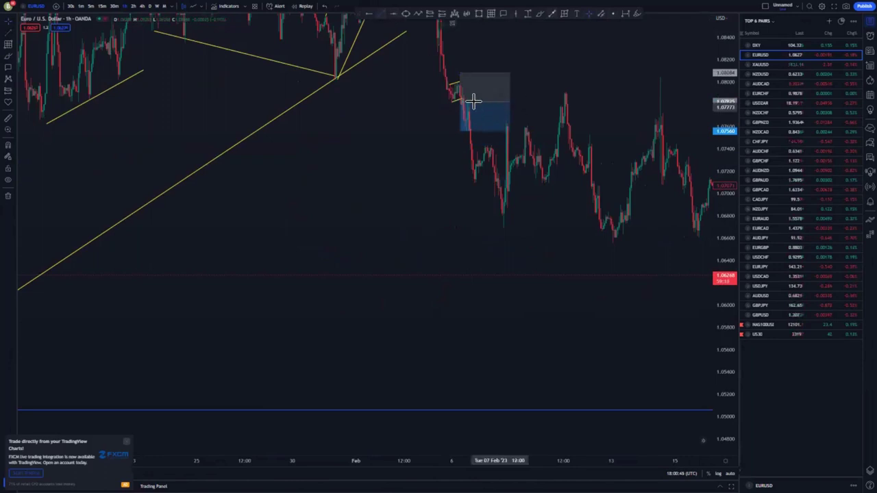
{"action": "left_click_drag", "start_coordinate": [473, 101], "coordinate": [505, 100]}
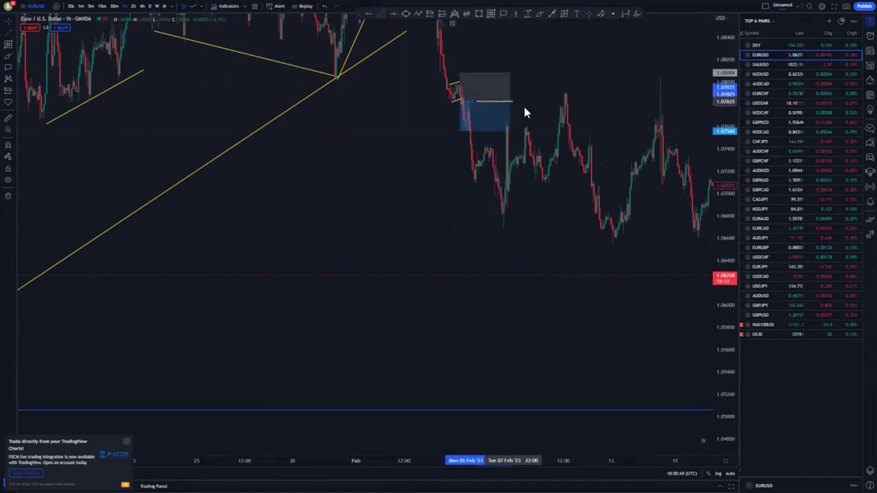
{"action": "left_click_drag", "start_coordinate": [461, 130], "coordinate": [484, 227]}
Circle the February 9 swing high freehand, and delete the mark, the short position and its entry line
{"action": "left_click_drag", "start_coordinate": [507, 299], "coordinate": [405, 253]}
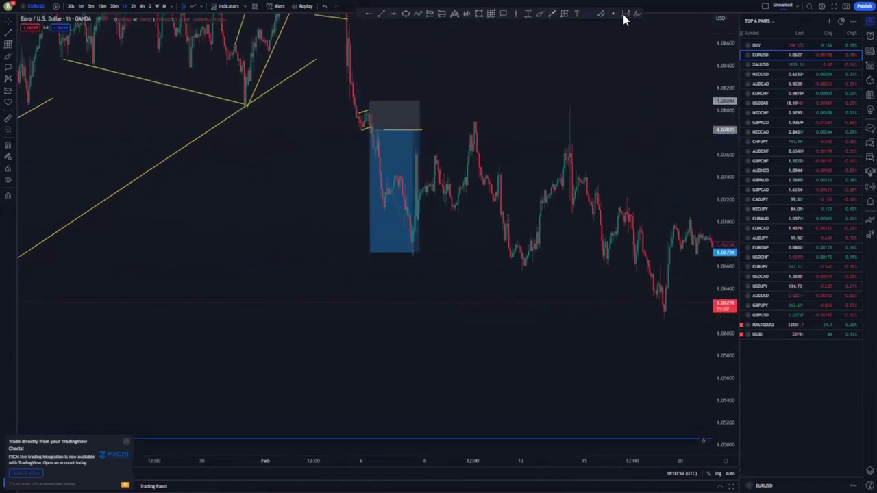
{"action": "left_click_drag", "start_coordinate": [483, 141], "coordinate": [478, 108]}
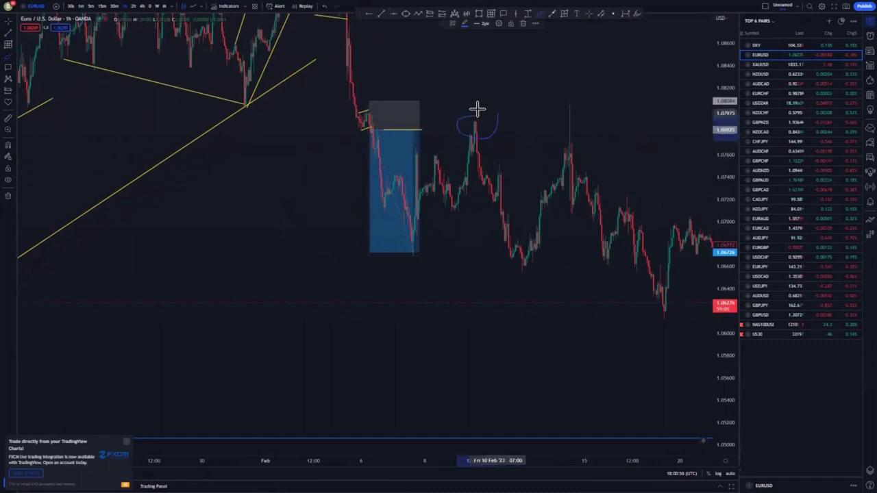
{"action": "left_click", "coordinate": [524, 24]}
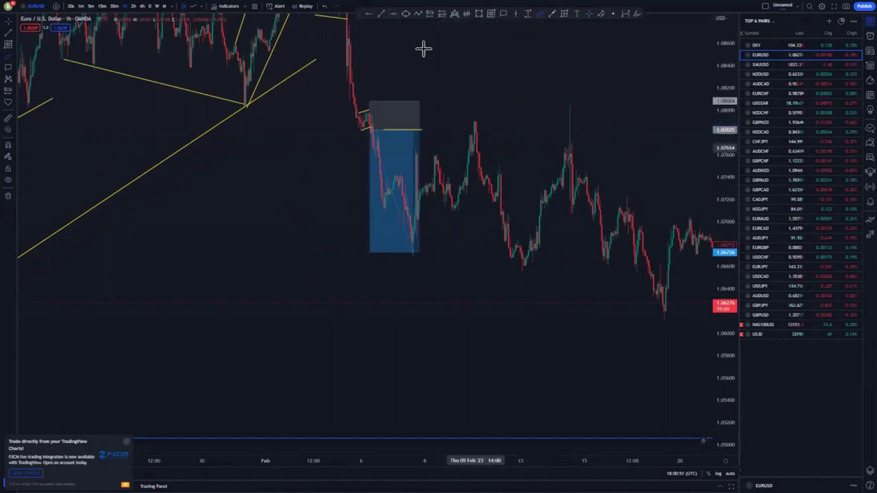
{"action": "left_click", "coordinate": [394, 130]}
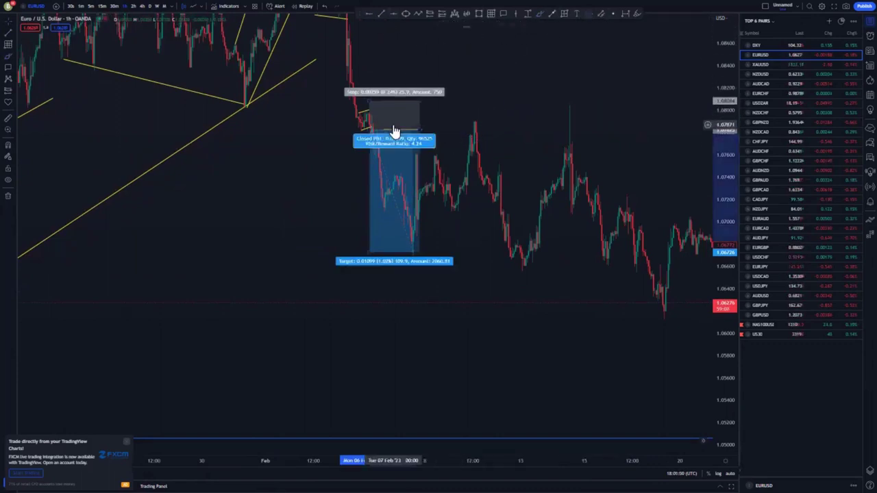
{"action": "key", "text": "Delete"}
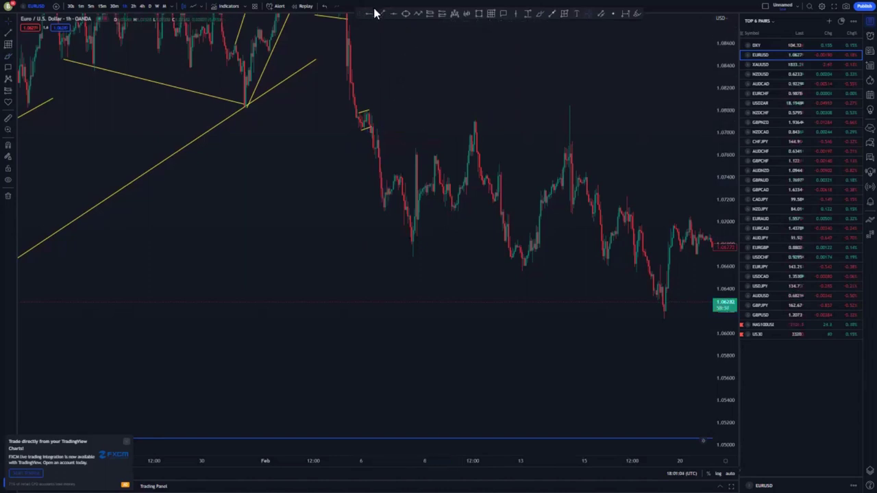
Draw an ascending trend line from the February 6 breakdown to the February 14 high and a descending one under the February 7 and 13 lows
{"action": "left_click", "coordinate": [572, 110]}
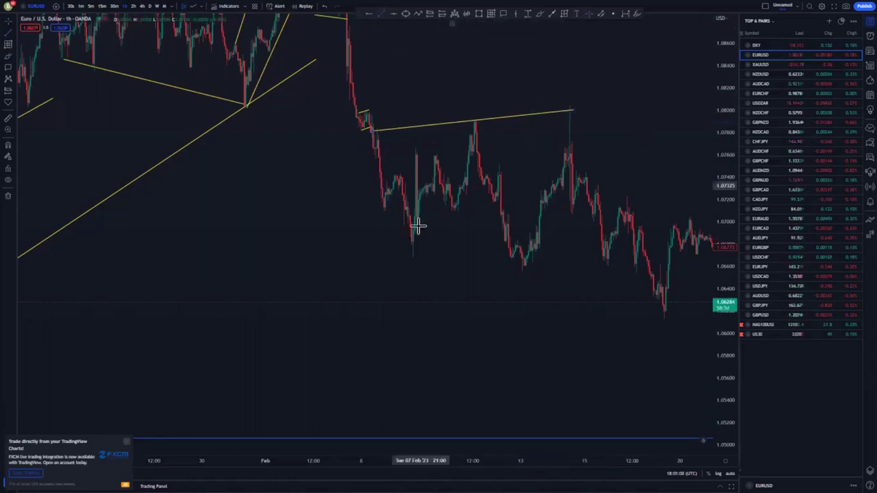
{"action": "left_click", "coordinate": [569, 278]}
{"action": "left_click_drag", "start_coordinate": [607, 320], "coordinate": [421, 300]}
{"action": "scroll", "coordinate": [468, 339], "scroll_direction": "down", "scroll_amount": 5}
{"action": "scroll", "coordinate": [564, 274], "scroll_direction": "down", "scroll_amount": 5}
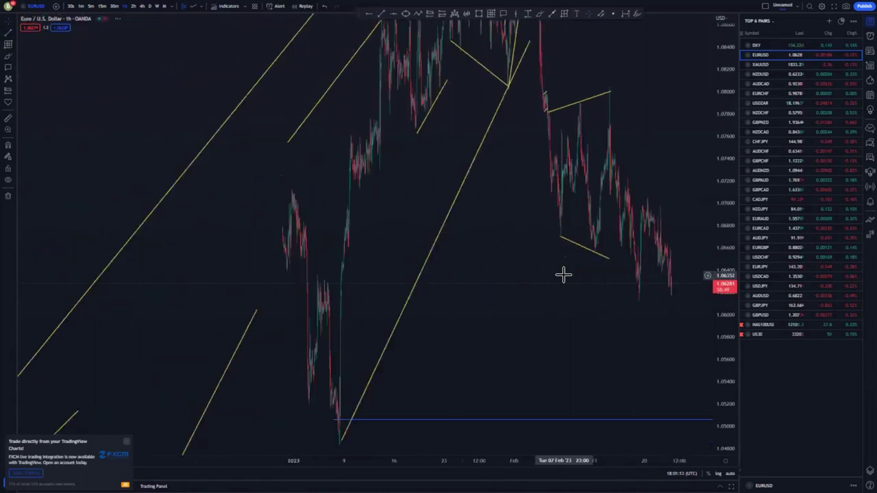
Draw a horizontal ray from the February 6 consolidation high at about 1.0800
{"action": "scroll", "coordinate": [564, 275], "scroll_direction": "up", "scroll_amount": 8}
{"action": "double_click", "coordinate": [720, 91]}
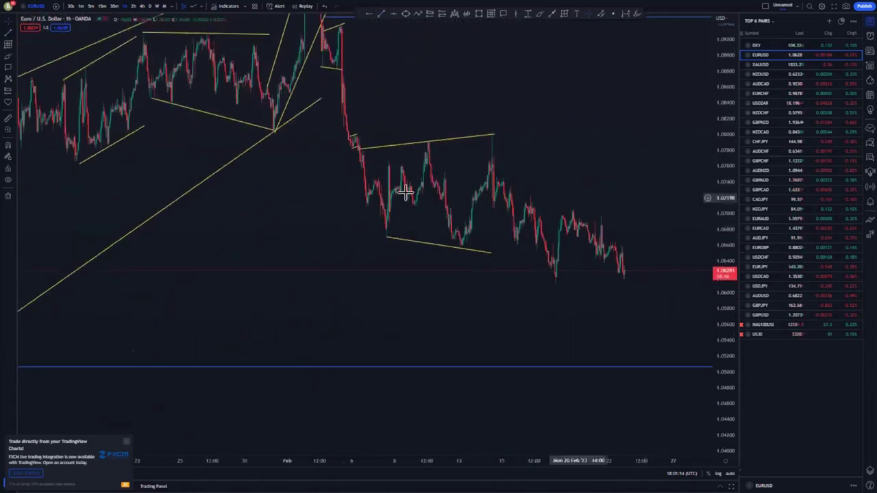
{"action": "left_click", "coordinate": [355, 134]}
{"action": "scroll", "coordinate": [569, 240], "scroll_direction": "down", "scroll_amount": 3}
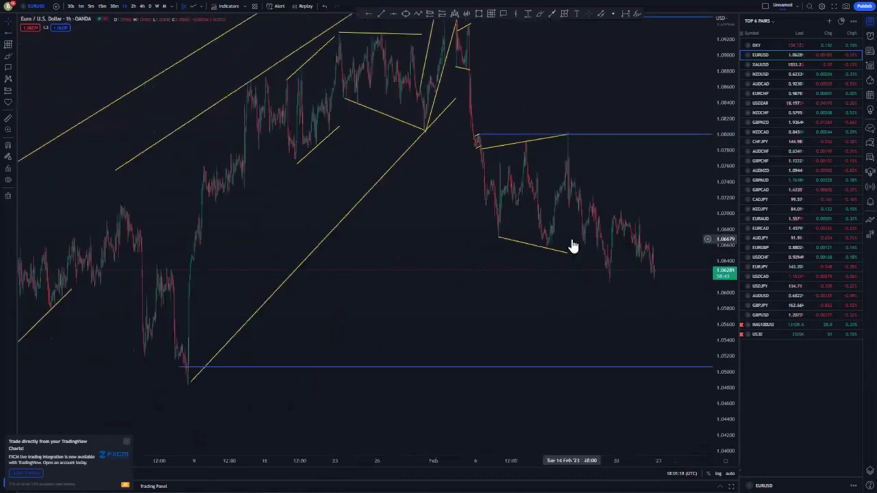
On the 15-minute timeframe, place a short position at the February 14 spike with entry at 1.07597 and stop at 1.08265
{"action": "scroll", "coordinate": [574, 247], "scroll_direction": "up", "scroll_amount": 8}
{"action": "left_click_drag", "start_coordinate": [503, 186], "coordinate": [632, 195]}
{"action": "scroll", "coordinate": [511, 208], "scroll_direction": "up", "scroll_amount": 1}
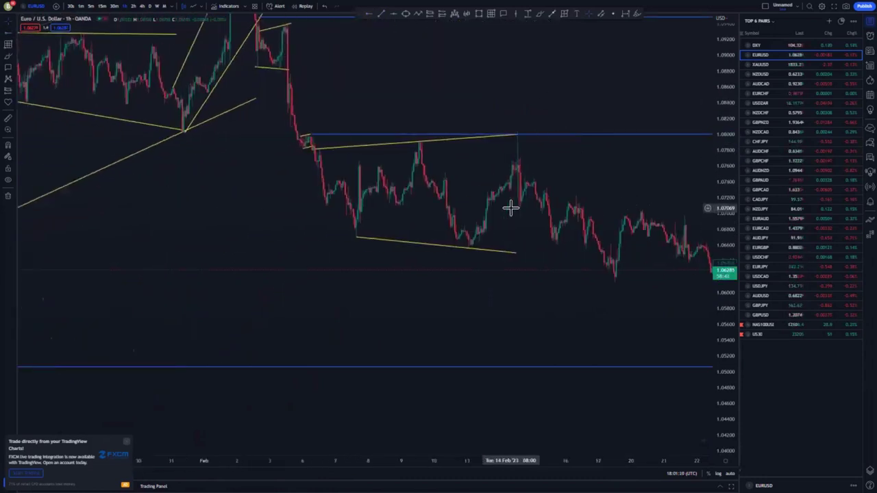
{"action": "scroll", "coordinate": [510, 208], "scroll_direction": "up", "scroll_amount": 2}
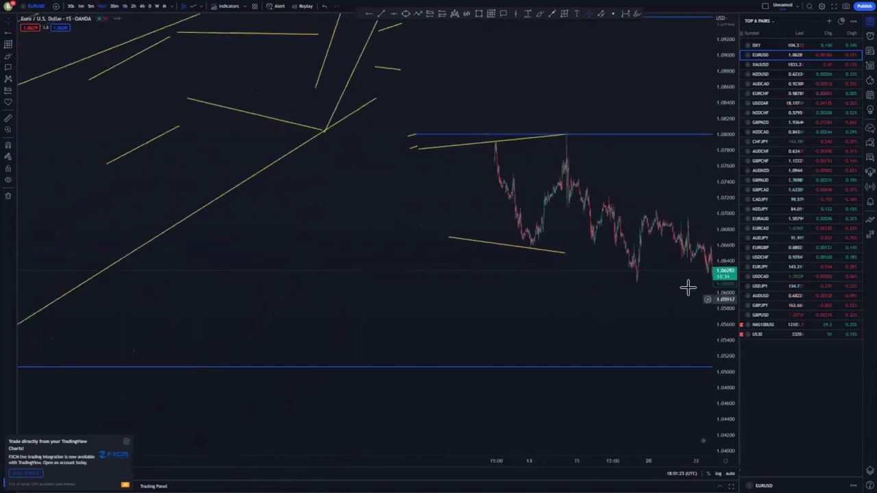
{"action": "scroll", "coordinate": [672, 288], "scroll_direction": "up", "scroll_amount": 6}
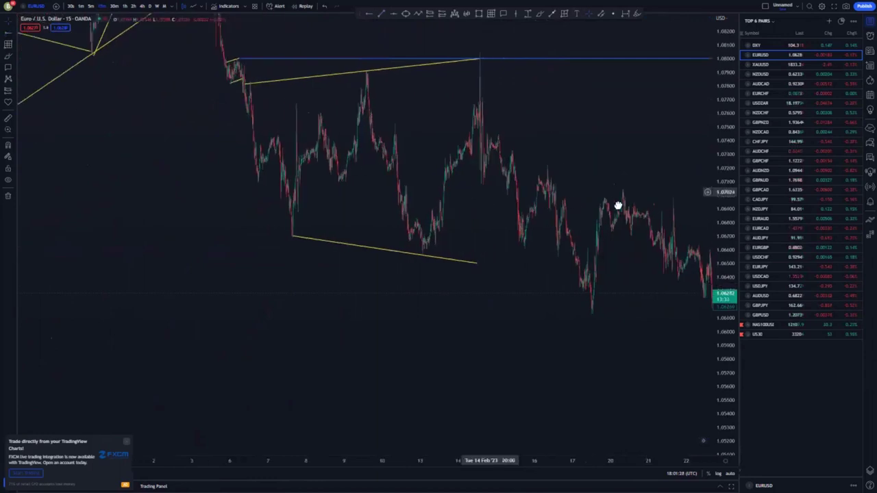
{"action": "scroll", "coordinate": [612, 237], "scroll_direction": "up", "scroll_amount": 6}
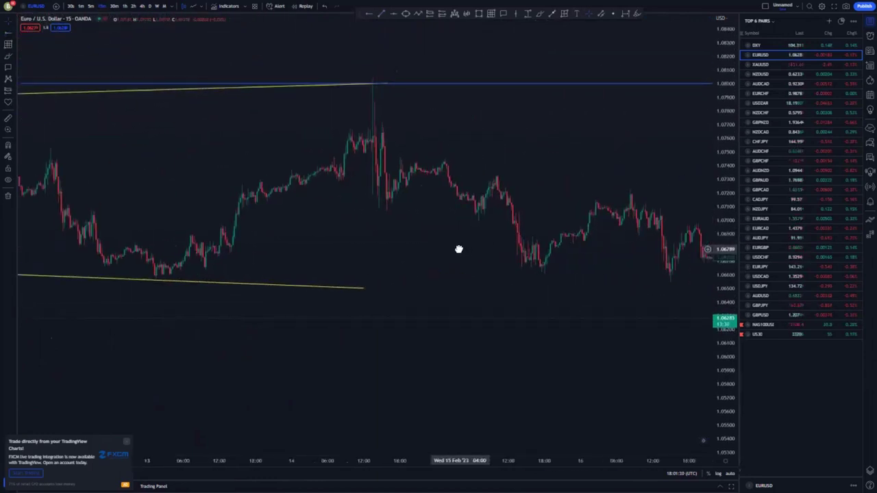
{"action": "scroll", "coordinate": [462, 140], "scroll_direction": "down", "scroll_amount": 3}
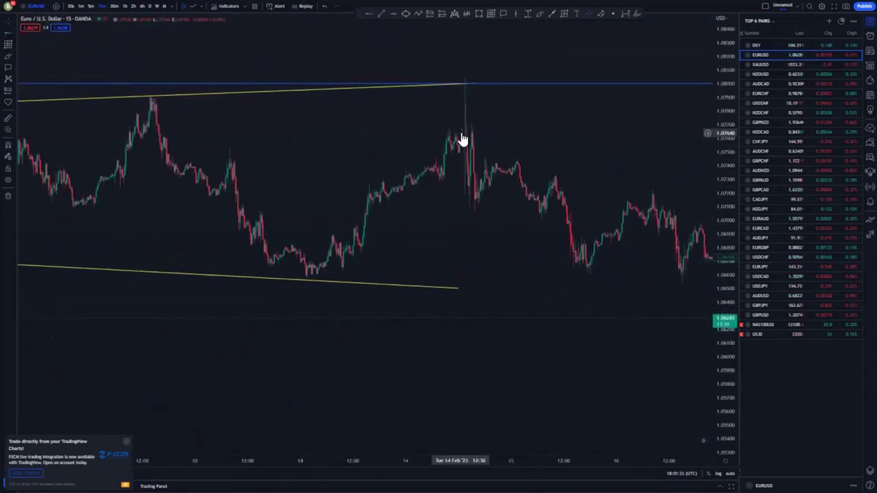
{"action": "left_click", "coordinate": [489, 139]}
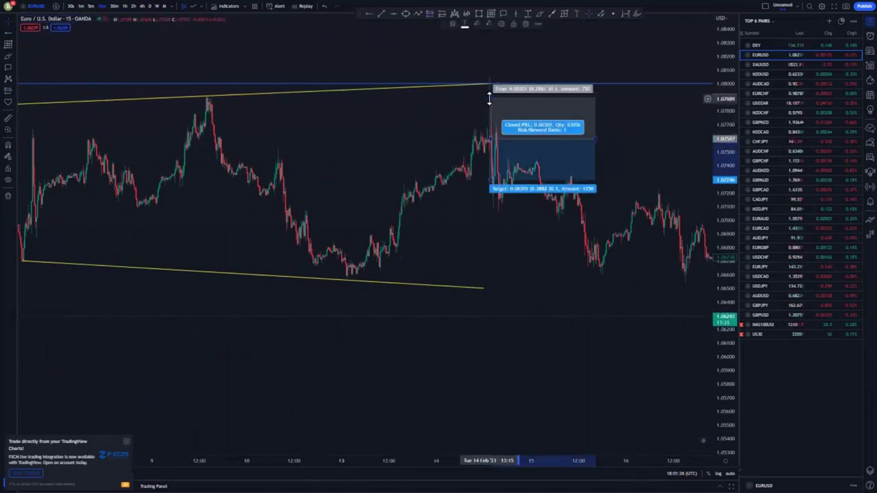
{"action": "left_click_drag", "start_coordinate": [490, 98], "coordinate": [494, 43]}
Delete the February 14 short position and return the chart to the 1-hour timeframe
{"action": "left_click_drag", "start_coordinate": [384, 162], "coordinate": [260, 303]}
{"action": "scroll", "coordinate": [395, 286], "scroll_direction": "down", "scroll_amount": 4}
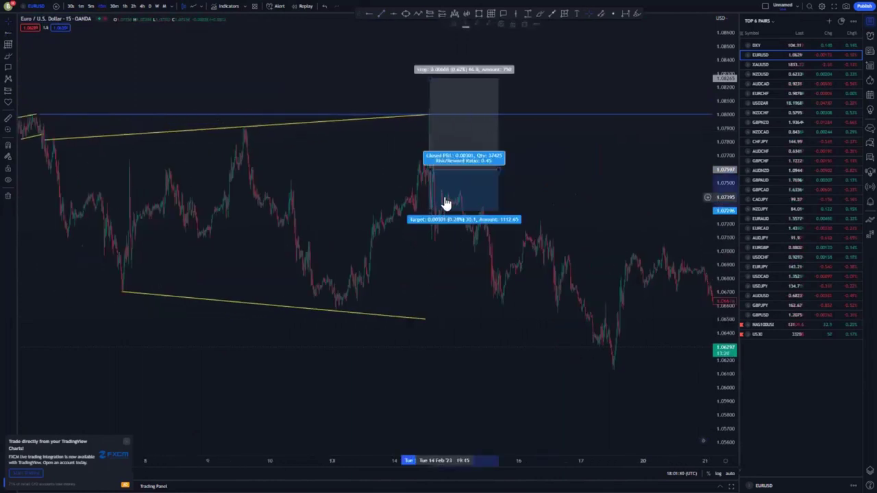
{"action": "key", "text": "Delete"}
{"action": "left_click", "coordinate": [123, 7]}
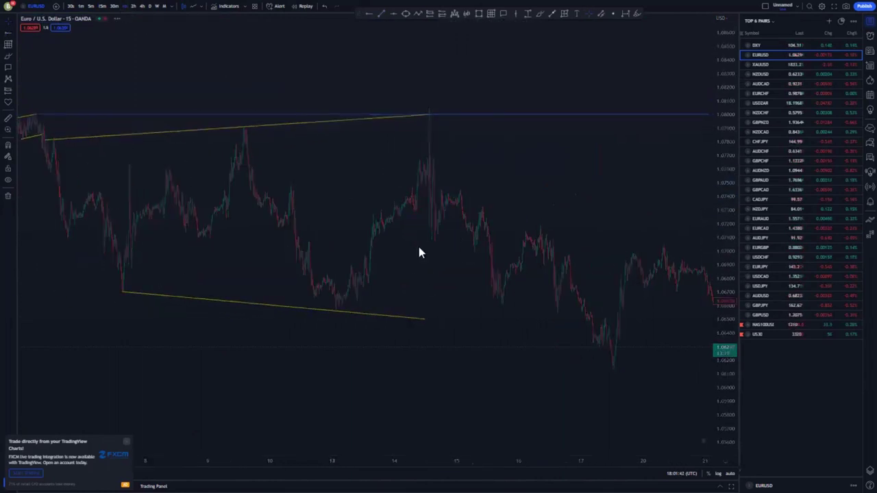
{"action": "scroll", "coordinate": [570, 316], "scroll_direction": "up", "scroll_amount": 5}
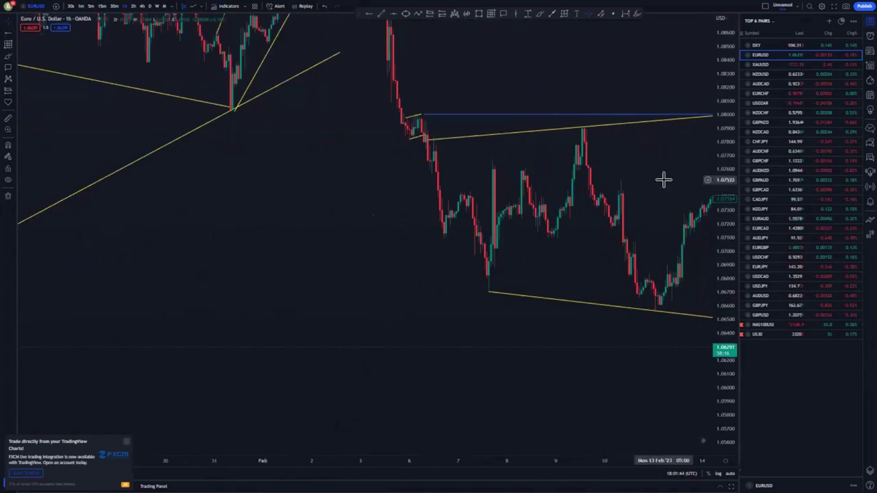
Examine the February 14 rejection at the upper trend line and the price action following it on the 1-hour chart
{"action": "left_click_drag", "start_coordinate": [660, 181], "coordinate": [404, 208]}
{"action": "left_click_drag", "start_coordinate": [716, 133], "coordinate": [635, 213]}
{"action": "left_click_drag", "start_coordinate": [580, 198], "coordinate": [406, 173]}
{"action": "scroll", "coordinate": [566, 254], "scroll_direction": "down", "scroll_amount": 3}
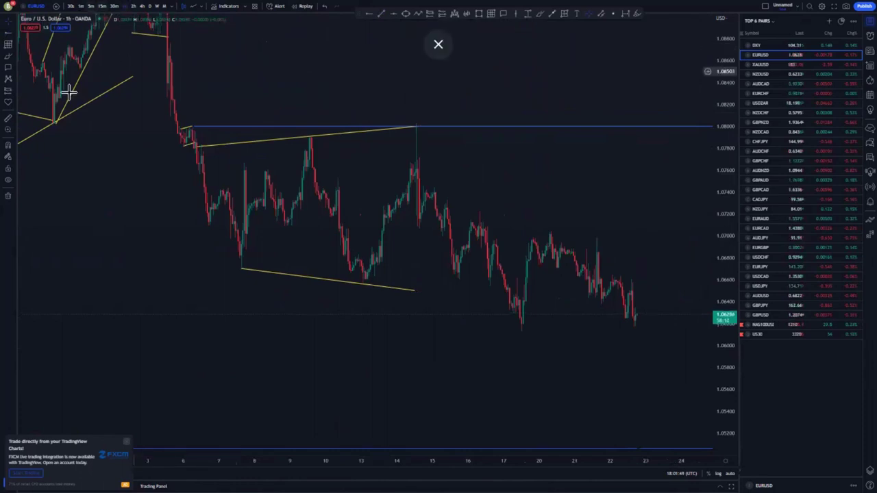
{"action": "scroll", "coordinate": [514, 268], "scroll_direction": "down", "scroll_amount": 3}
{"action": "scroll", "coordinate": [378, 235], "scroll_direction": "up", "scroll_amount": 3}
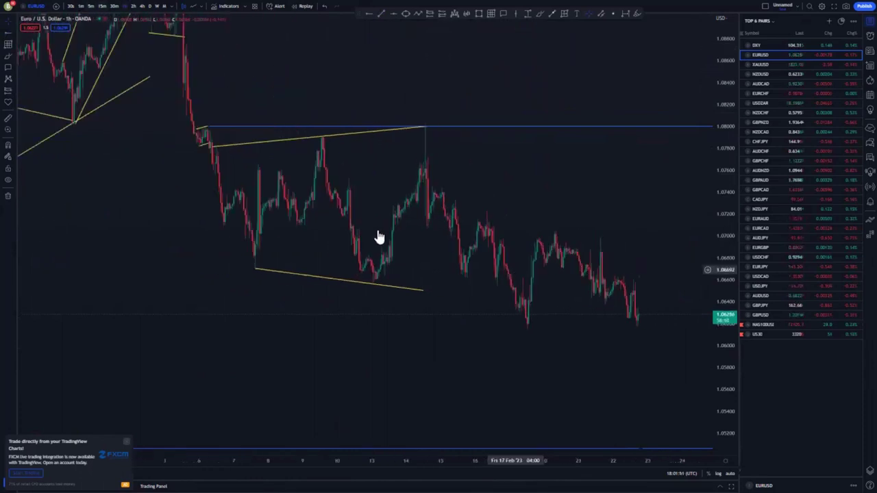
{"action": "scroll", "coordinate": [443, 270], "scroll_direction": "up", "scroll_amount": 2}
{"action": "left_click_drag", "start_coordinate": [341, 229], "coordinate": [531, 230]}
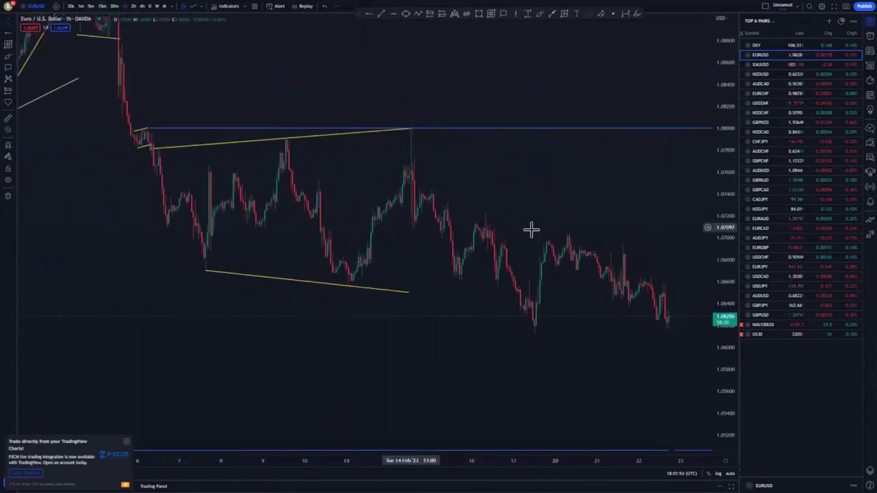
Draw a narrow rectangle over the February 14 rejection candles from about 1.0800 down to about 1.0721
{"action": "scroll", "coordinate": [531, 234], "scroll_direction": "up", "scroll_amount": 2}
{"action": "scroll", "coordinate": [479, 167], "scroll_direction": "up", "scroll_amount": 2}
{"action": "left_click_drag", "start_coordinate": [599, 182], "coordinate": [494, 177]}
{"action": "left_click_drag", "start_coordinate": [723, 294], "coordinate": [722, 220]}
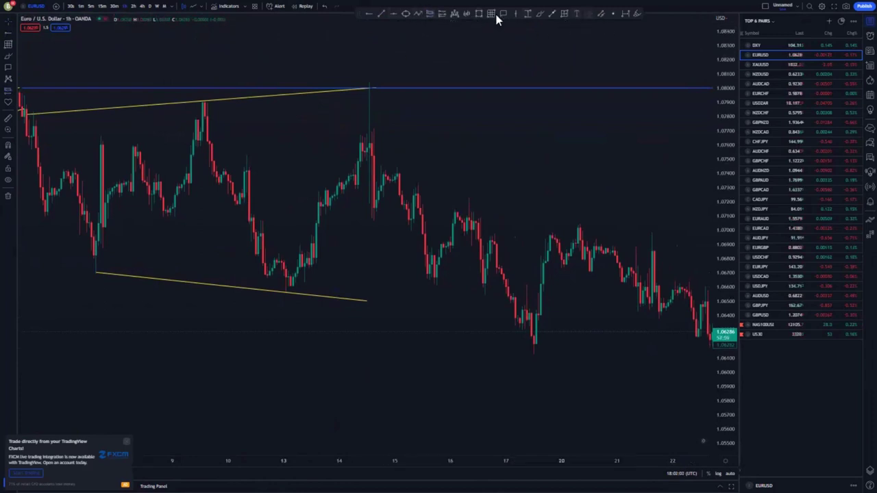
{"action": "left_click_drag", "start_coordinate": [368, 129], "coordinate": [377, 200]}
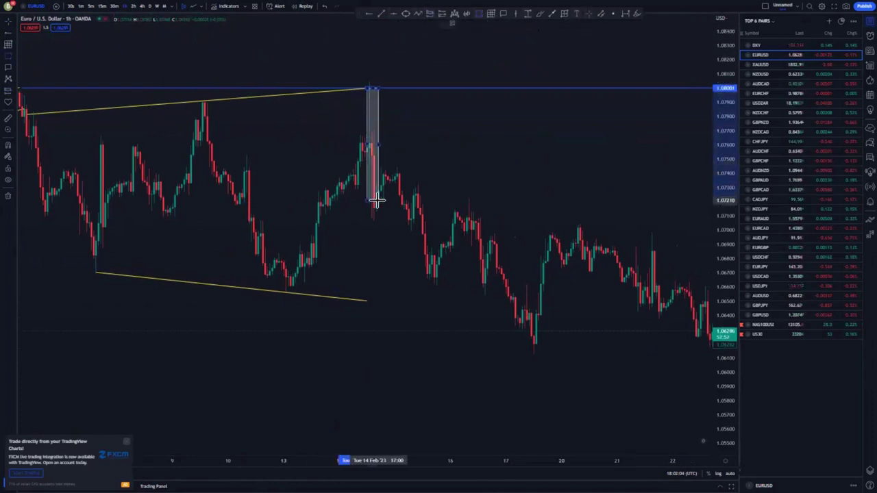
{"action": "left_click", "coordinate": [463, 131]}
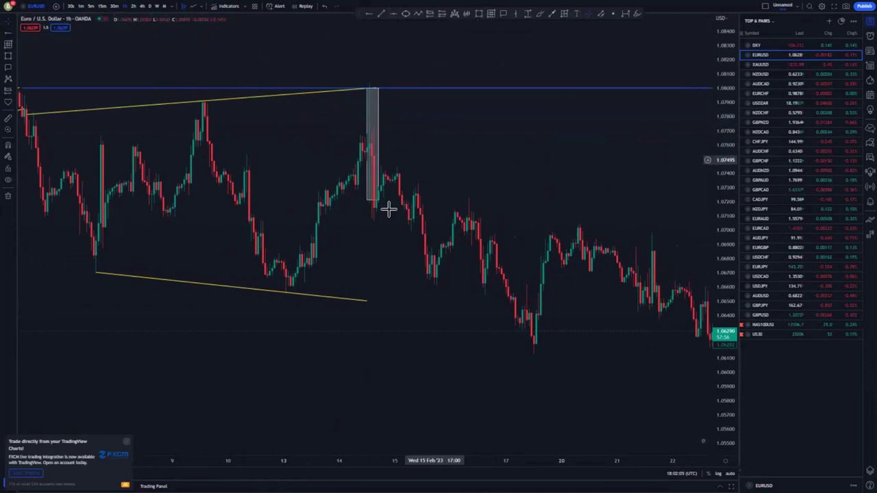
Place a short position beside the February 14 rectangle with entry at 1.07508, stop at 1.08118 and target at 1.06144
{"action": "left_click", "coordinate": [370, 158]}
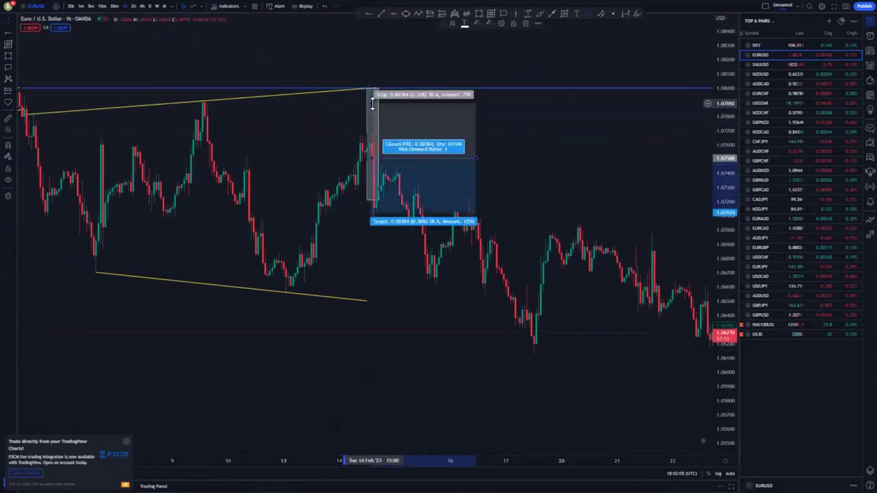
{"action": "left_click_drag", "start_coordinate": [372, 103], "coordinate": [372, 71]}
{"action": "mouse_move", "coordinate": [613, 192]}
{"action": "left_mouse_down"}
{"action": "mouse_move", "coordinate": [451, 192]}
{"action": "mouse_move", "coordinate": [380, 162]}
{"action": "mouse_move", "coordinate": [407, 180]}
{"action": "mouse_move", "coordinate": [456, 321]}
{"action": "left_mouse_up"}
{"action": "scroll", "coordinate": [497, 321], "scroll_direction": "left", "scroll_amount": 5}
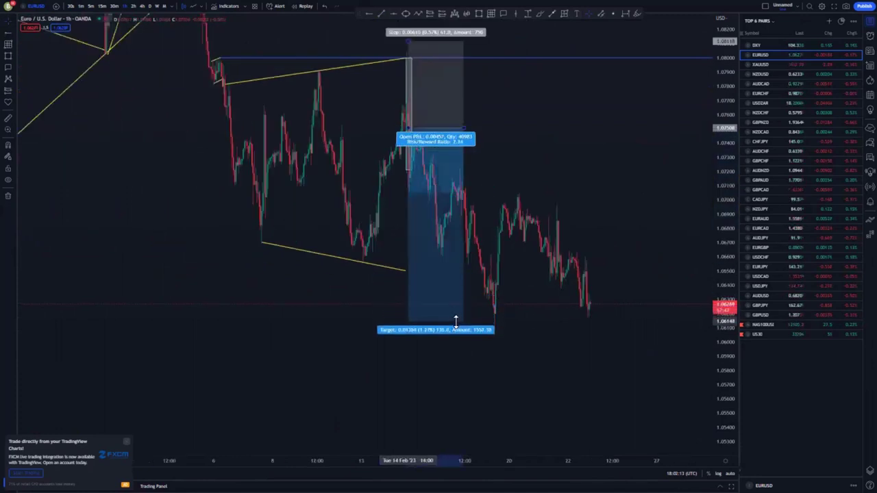
{"action": "left_click", "coordinate": [591, 328]}
Delete the short position and the narrow rectangle marking the February 14 rejection on the 1-hour chart
{"action": "left_click_drag", "start_coordinate": [559, 196], "coordinate": [567, 272]}
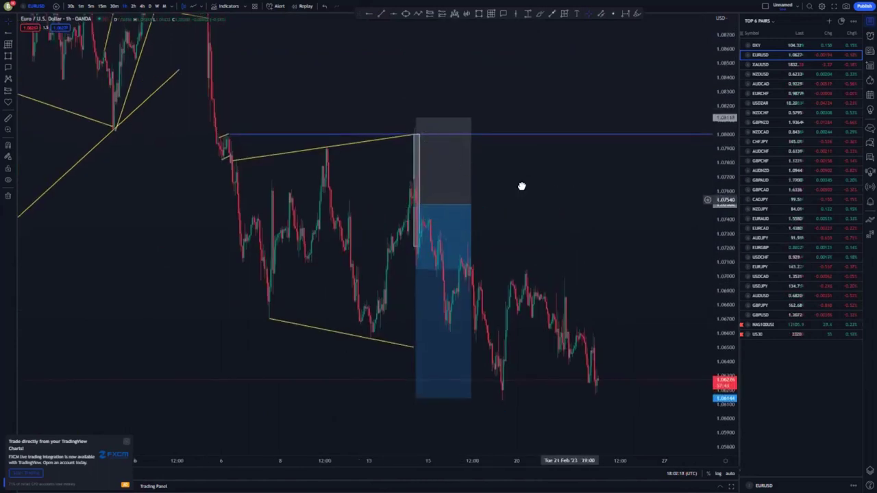
{"action": "scroll", "coordinate": [566, 204], "scroll_direction": "down", "scroll_amount": 4}
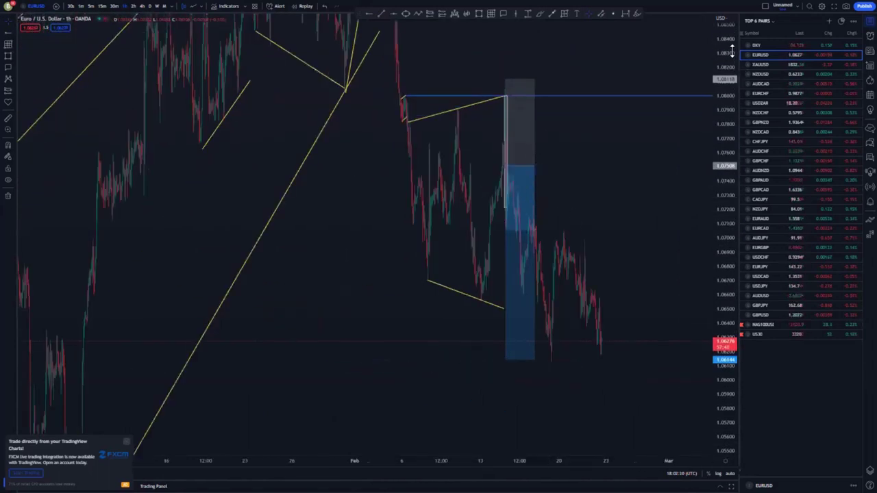
{"action": "left_click_drag", "start_coordinate": [732, 51], "coordinate": [730, 258]}
{"action": "scroll", "coordinate": [577, 255], "scroll_direction": "up", "scroll_amount": 5}
{"action": "left_click", "coordinate": [360, 212]}
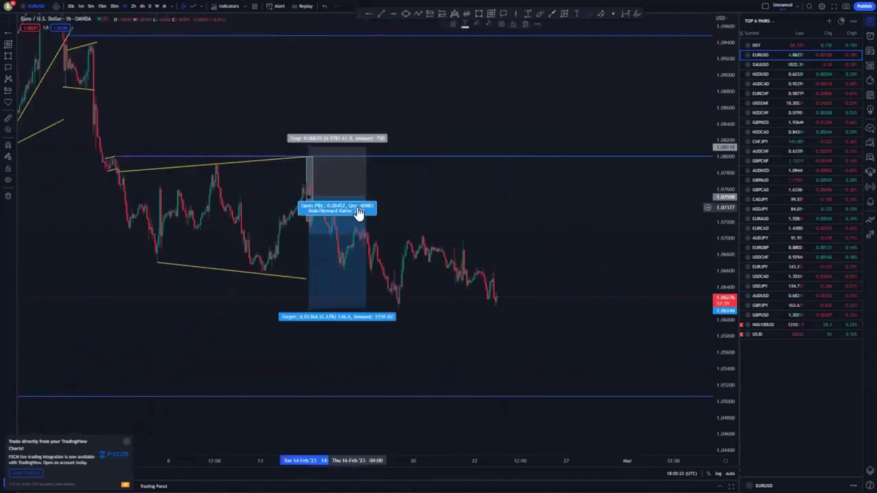
{"action": "key", "text": "Delete"}
{"action": "left_click", "coordinate": [314, 187]}
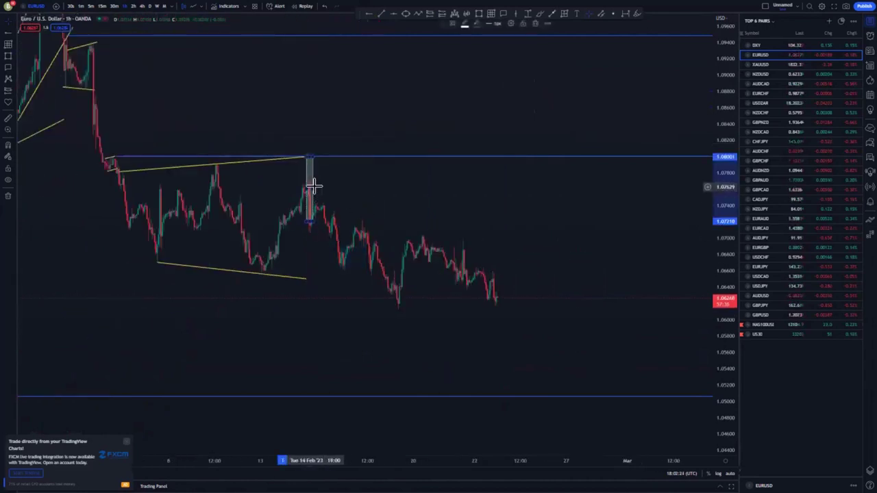
{"action": "key", "text": "Delete"}
Raise the left end of the short upper trend line over the mid-to-late November consolidation to fit the price highs
{"action": "scroll", "coordinate": [343, 278], "scroll_direction": "down", "scroll_amount": 5}
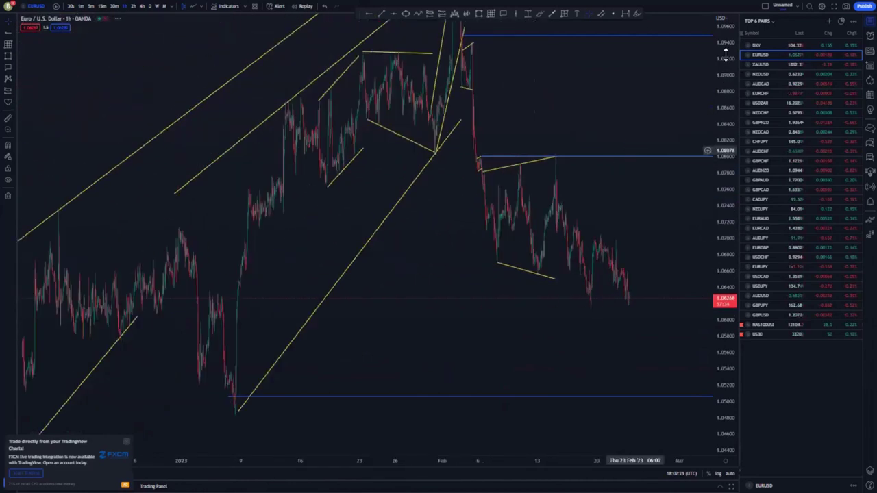
{"action": "left_click_drag", "start_coordinate": [726, 54], "coordinate": [725, 255]}
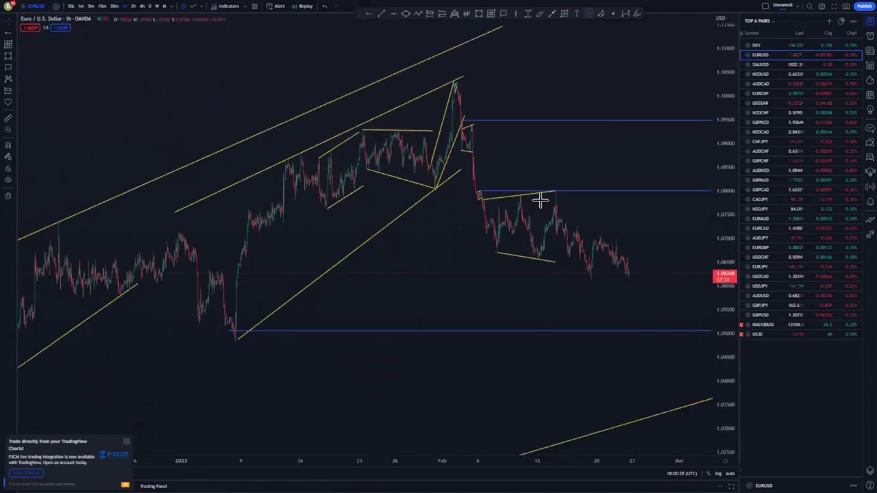
{"action": "left_click_drag", "start_coordinate": [728, 29], "coordinate": [727, 198]}
{"action": "scroll", "coordinate": [286, 183], "scroll_direction": "down", "scroll_amount": 3}
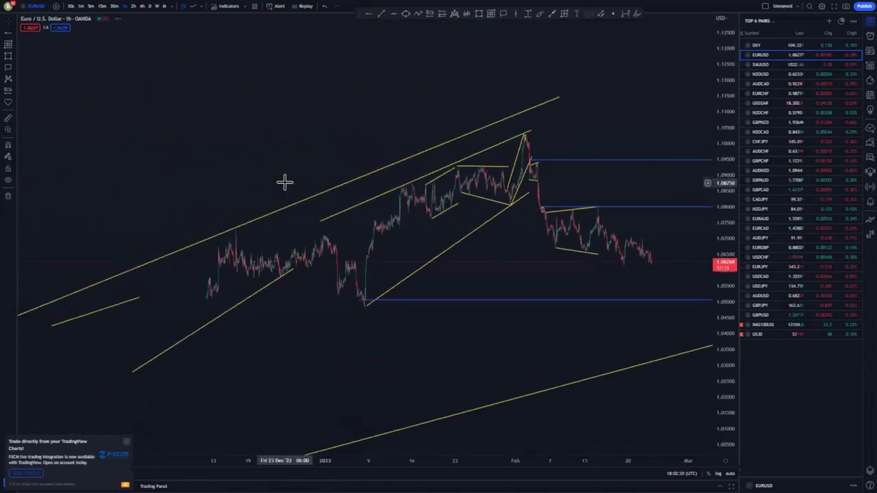
{"action": "scroll", "coordinate": [286, 180], "scroll_direction": "up", "scroll_amount": 3}
{"action": "scroll", "coordinate": [393, 270], "scroll_direction": "up", "scroll_amount": 2}
{"action": "left_click_drag", "start_coordinate": [325, 309], "coordinate": [439, 229]}
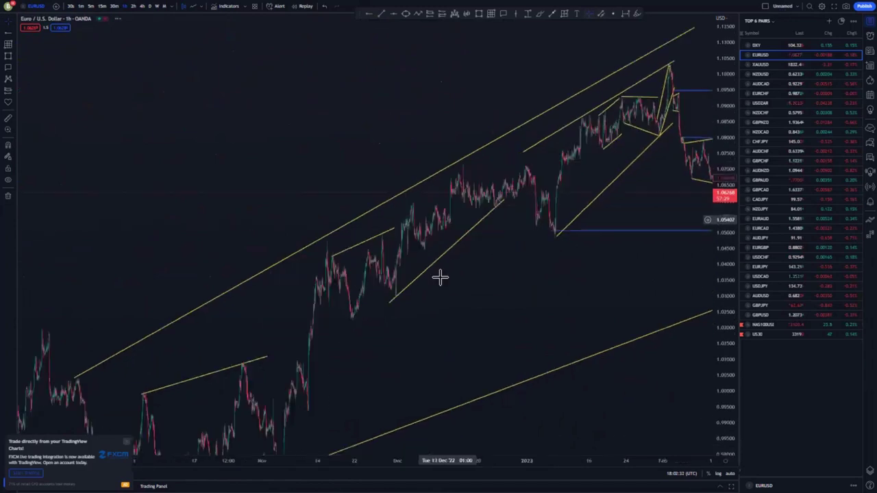
{"action": "scroll", "coordinate": [439, 278], "scroll_direction": "up", "scroll_amount": 4}
{"action": "left_click_drag", "start_coordinate": [132, 245], "coordinate": [132, 240]}
{"action": "left_click", "coordinate": [416, 311]}
{"action": "left_click", "coordinate": [416, 312]}
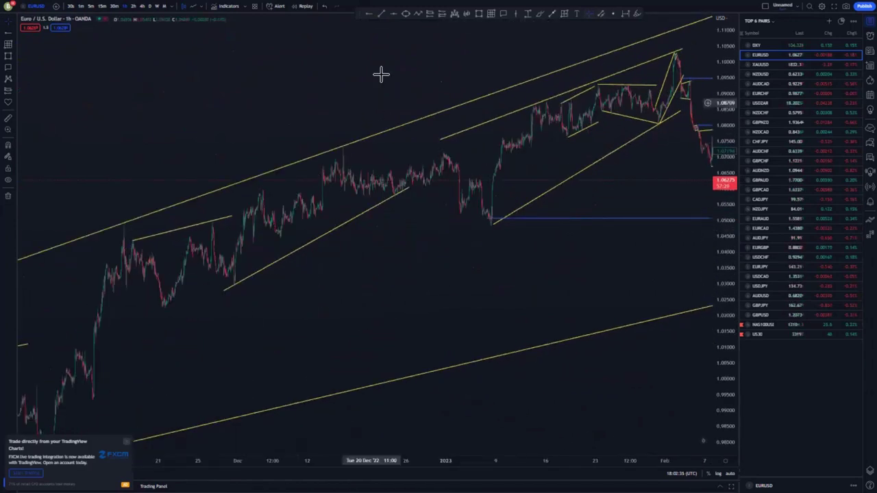
Adjust the left end of the December lower trend line onto the November 30 low at about 1.0288
{"action": "left_click_drag", "start_coordinate": [417, 302], "coordinate": [532, 268]}
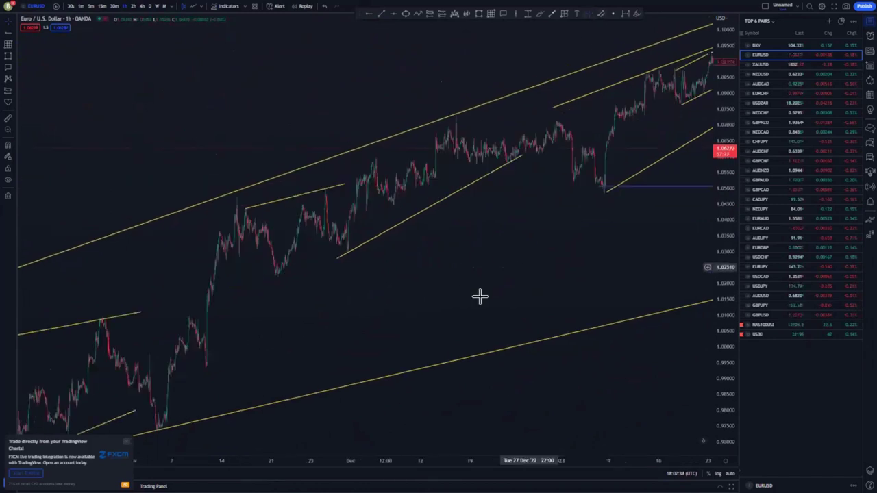
{"action": "scroll", "coordinate": [480, 296], "scroll_direction": "up", "scroll_amount": 2}
{"action": "left_click_drag", "start_coordinate": [270, 255], "coordinate": [275, 254]}
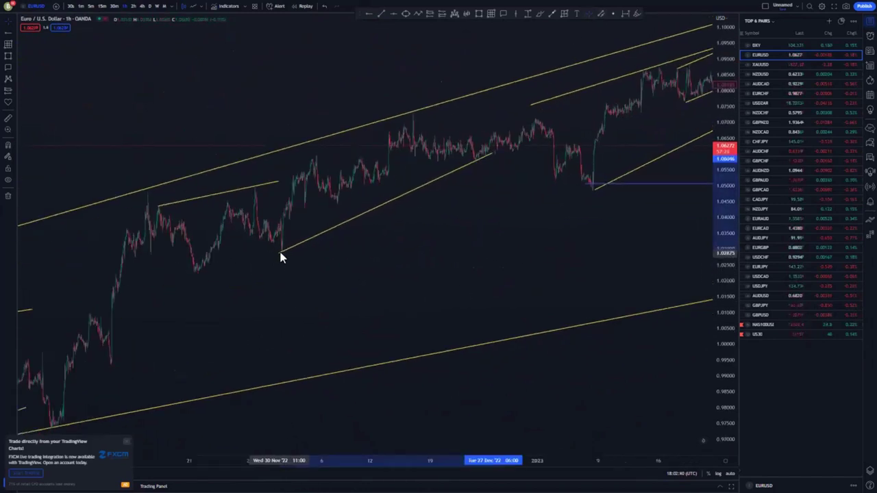